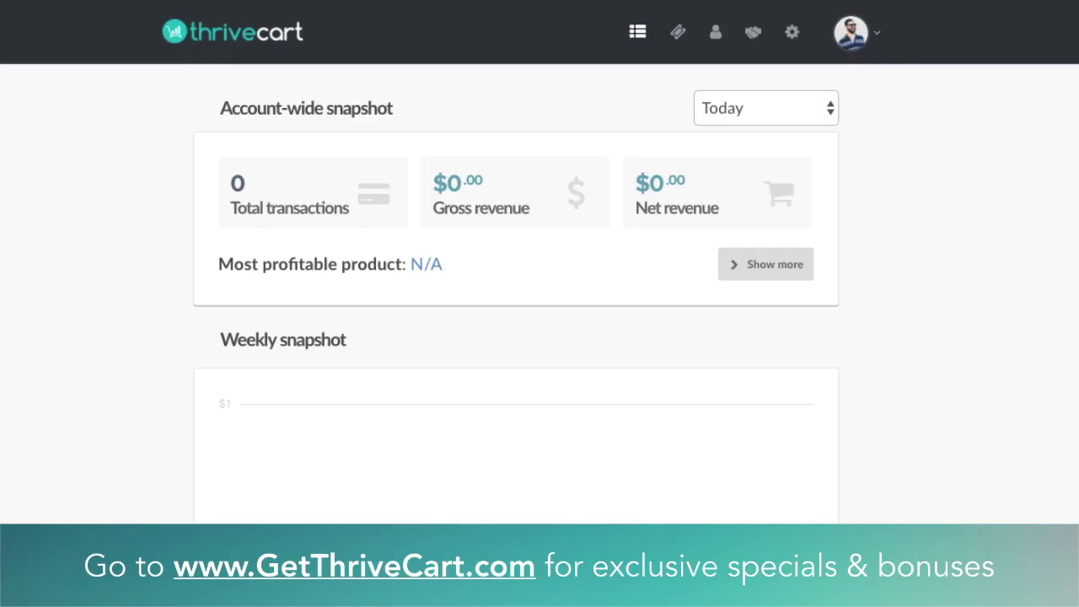
# Open Test Product for editing and allow affiliates to promote it.
pyautogui.scroll(-5, 469, 501)
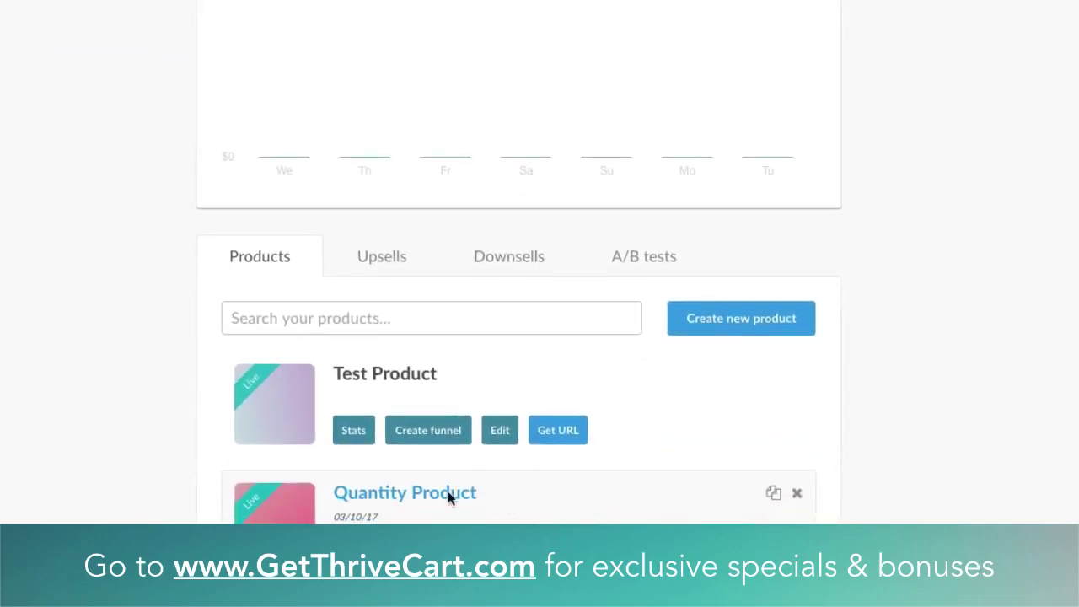
pyautogui.click(501, 431)
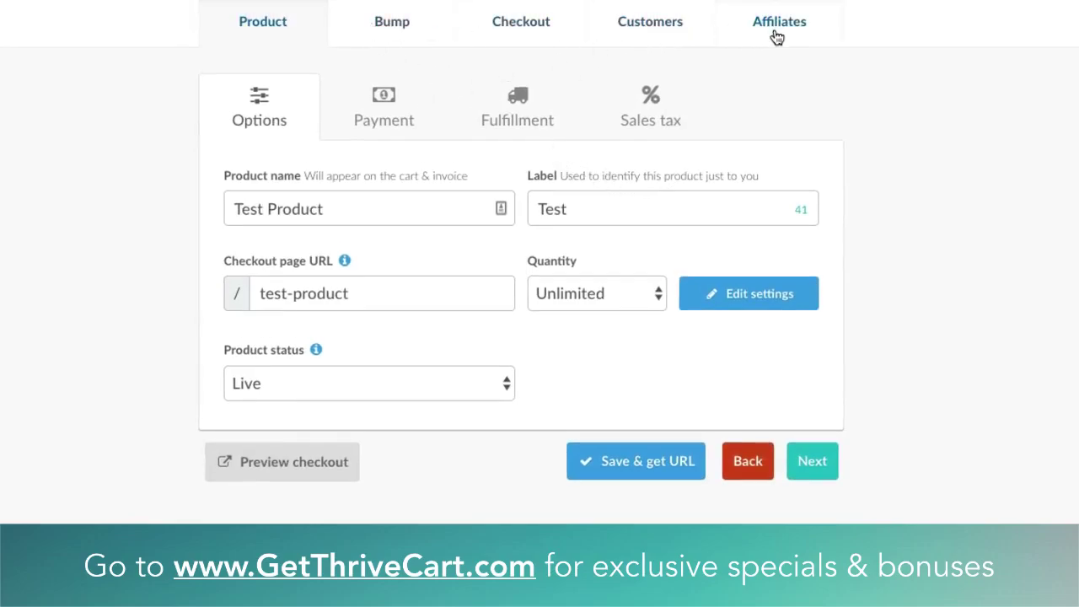
pyautogui.click(778, 32)
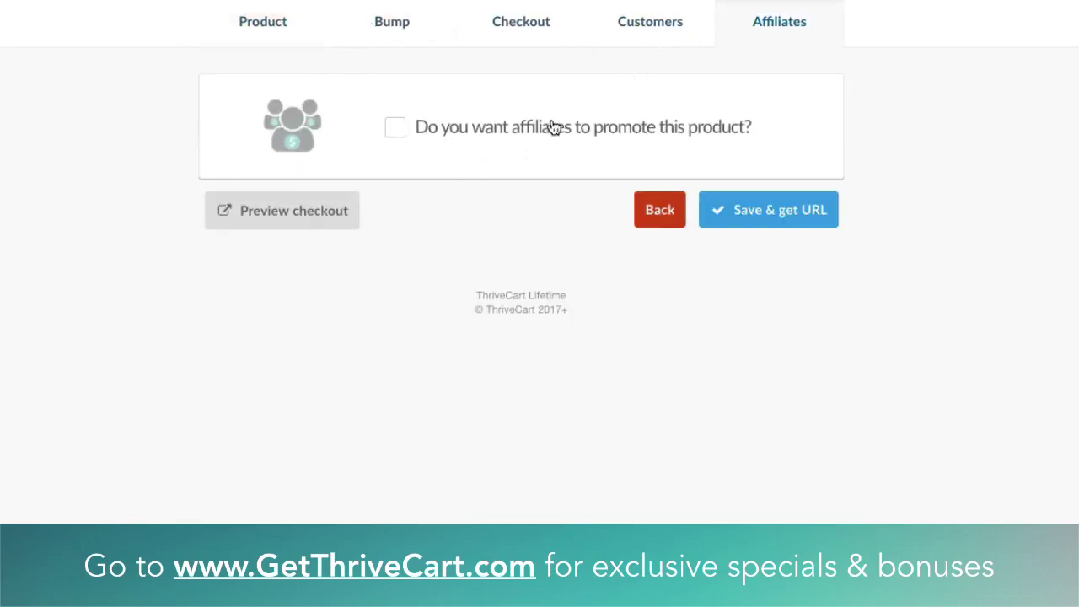
pyautogui.click(396, 133)
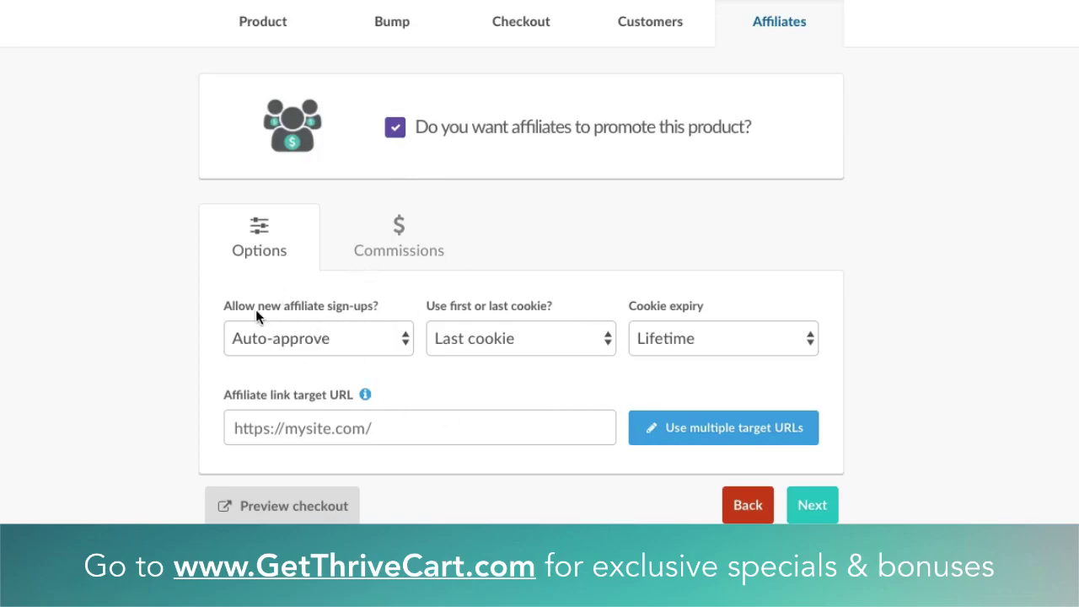
# Examine the available choices for affiliate sign-up approval, first or last cookie, and cookie expiry.
pyautogui.click(311, 338)
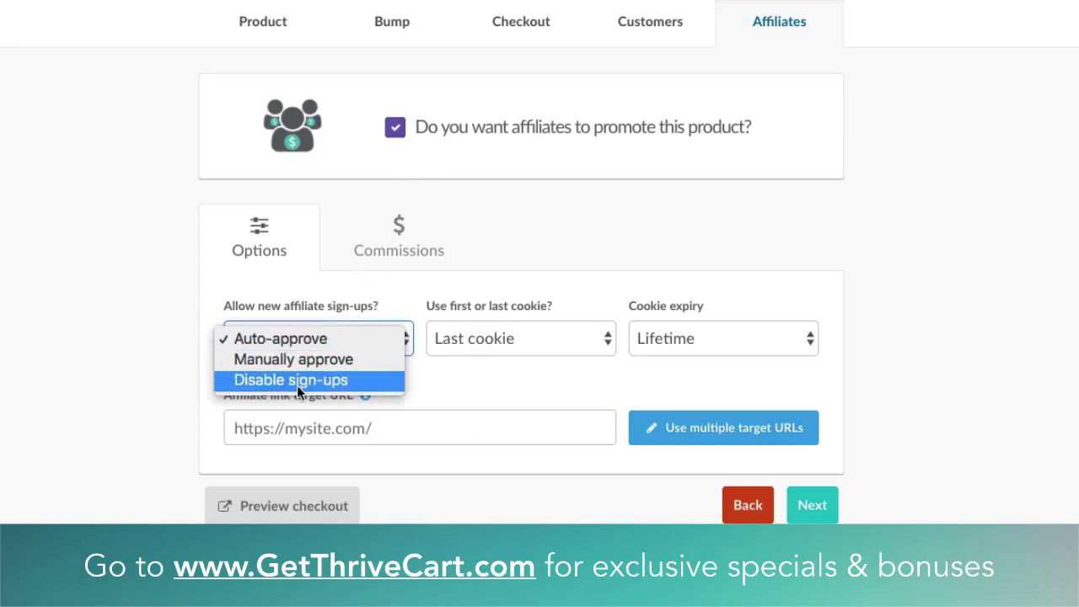
pyautogui.click(170, 349)
pyautogui.click(493, 339)
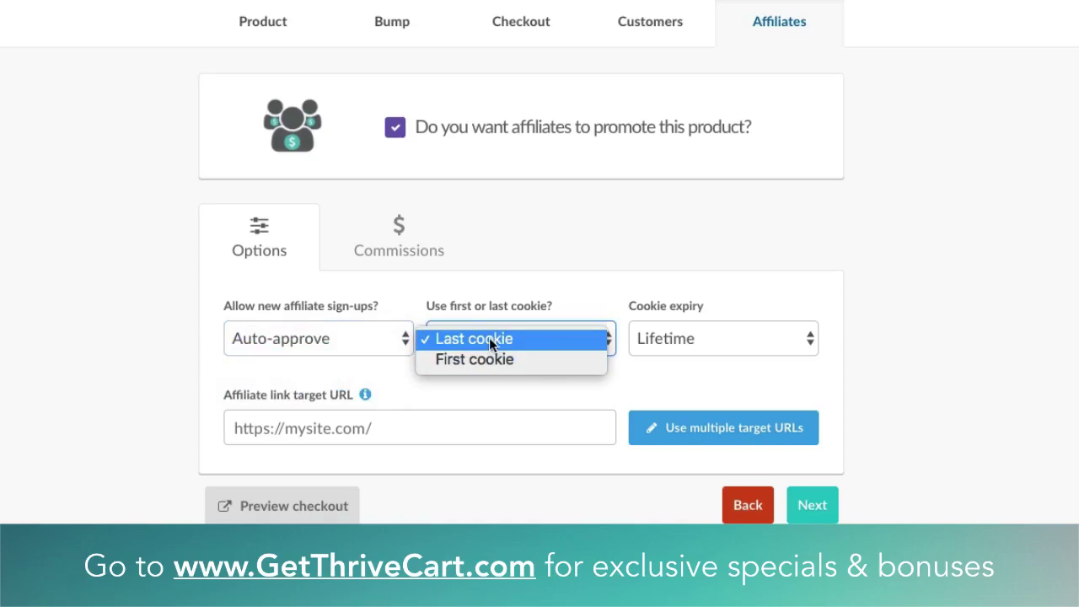
pyautogui.click(671, 361)
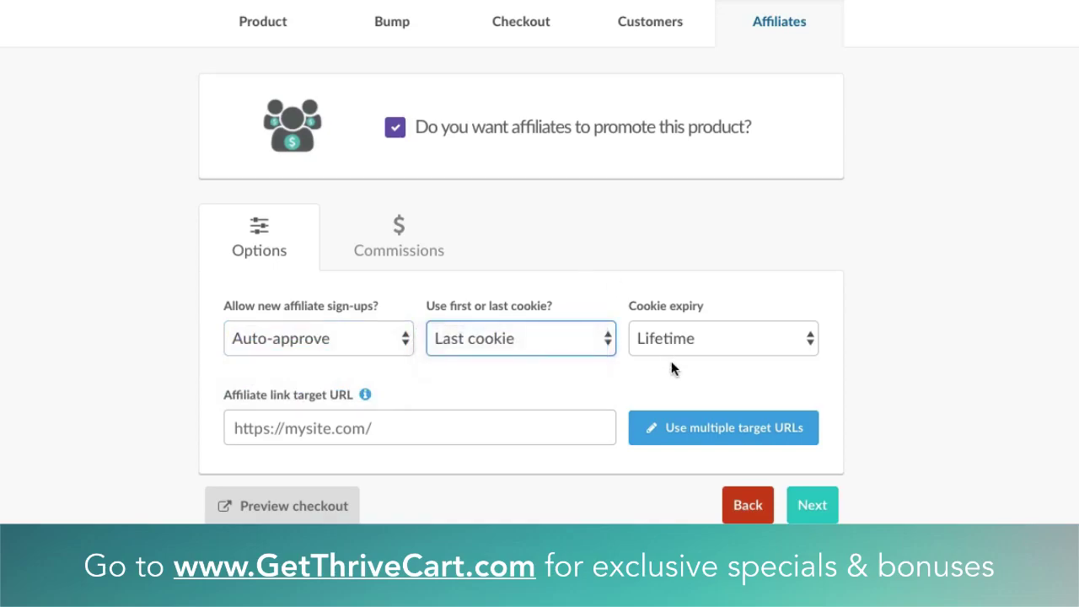
pyautogui.click(683, 337)
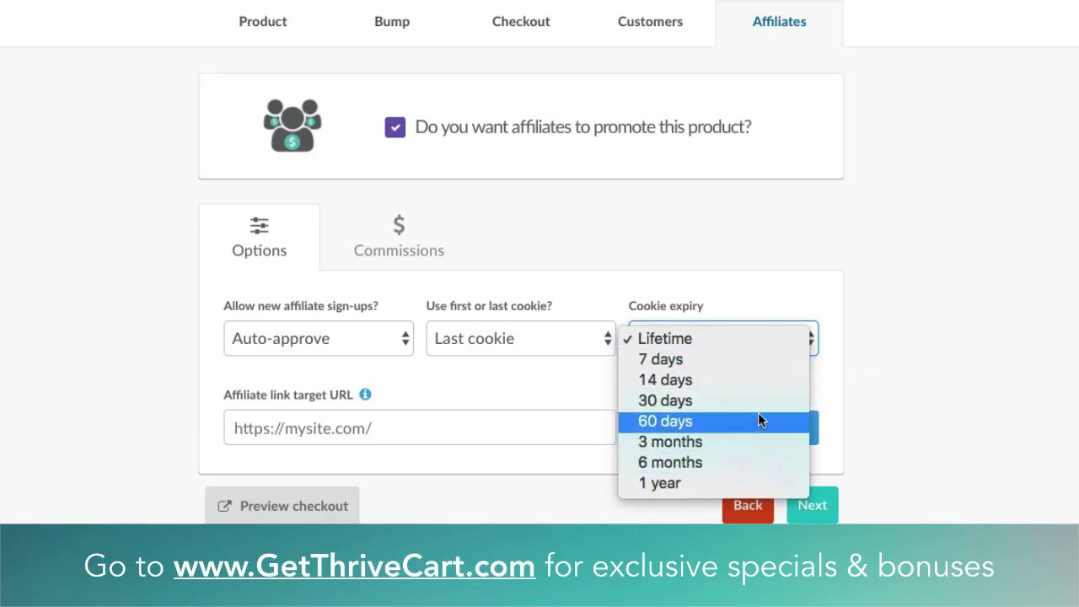
pyautogui.click(897, 389)
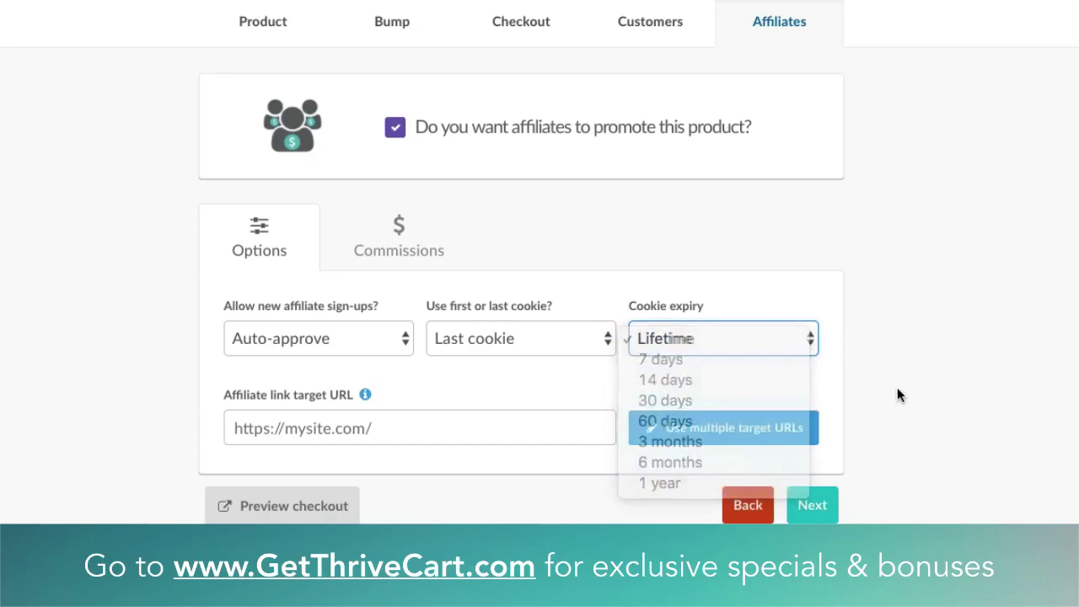
# Try adding extra rows for multiple affiliate target URLs, and discard them.
pyautogui.click(312, 431)
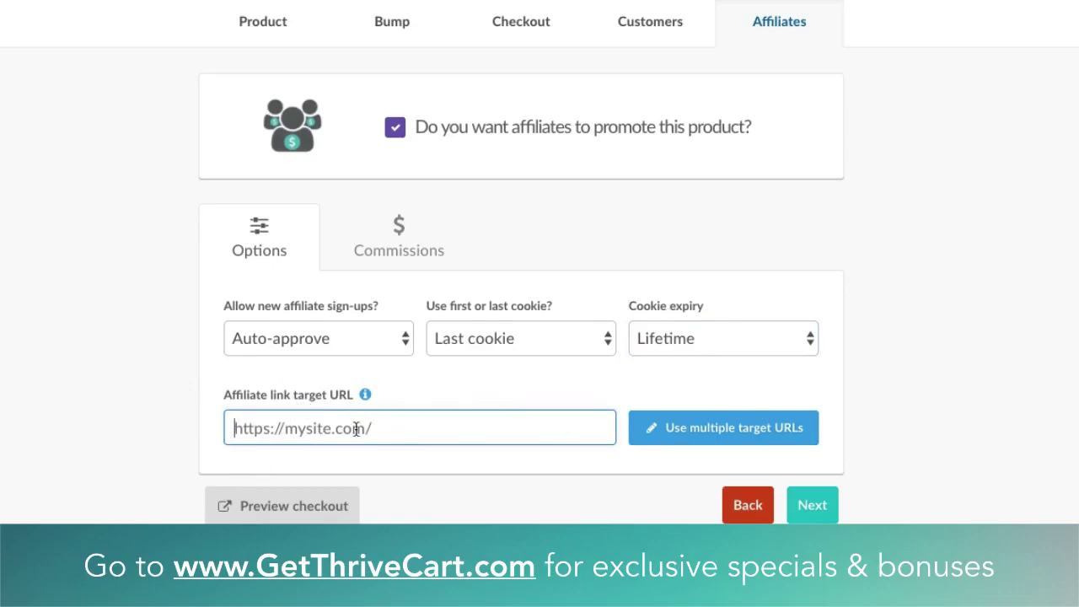
pyautogui.click(718, 435)
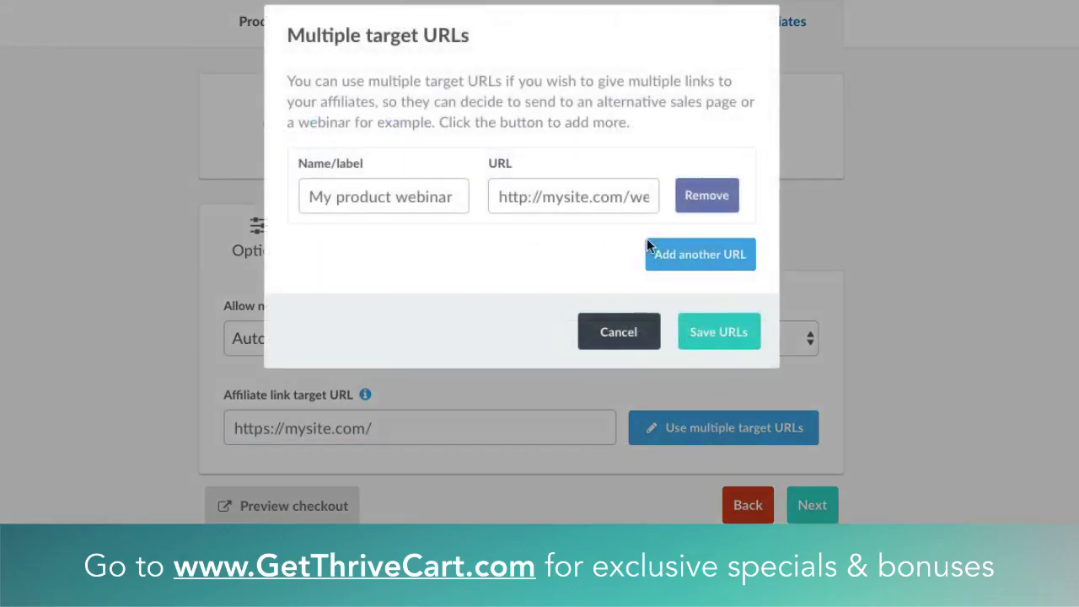
pyautogui.click(698, 258)
pyautogui.click(715, 335)
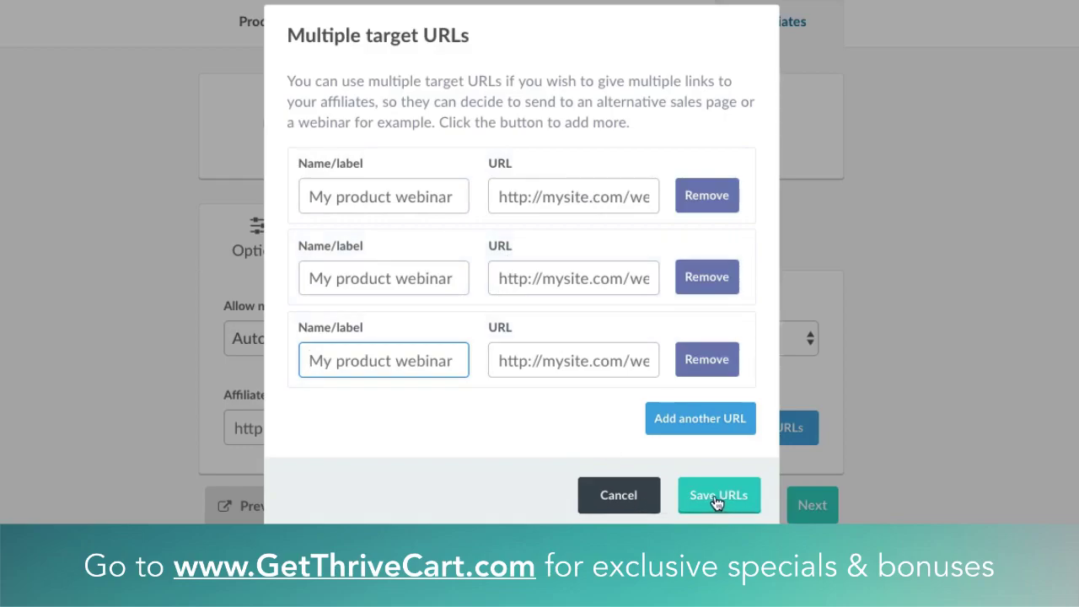
pyautogui.click(618, 497)
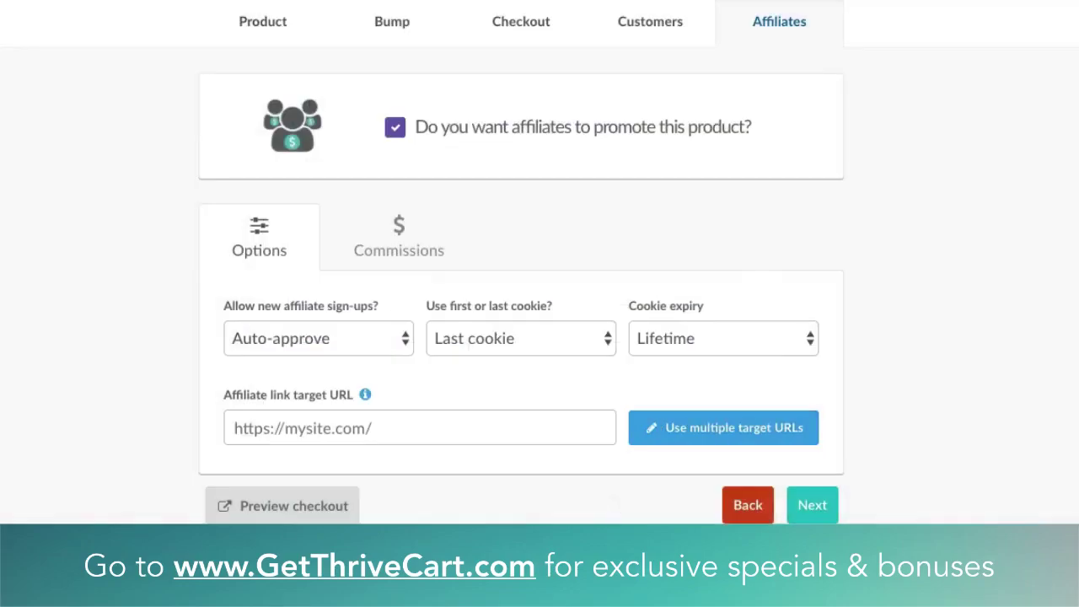
# Examine Test Product's commission settings, including the product commission and the choices for when commissions become due.
pyautogui.click(395, 253)
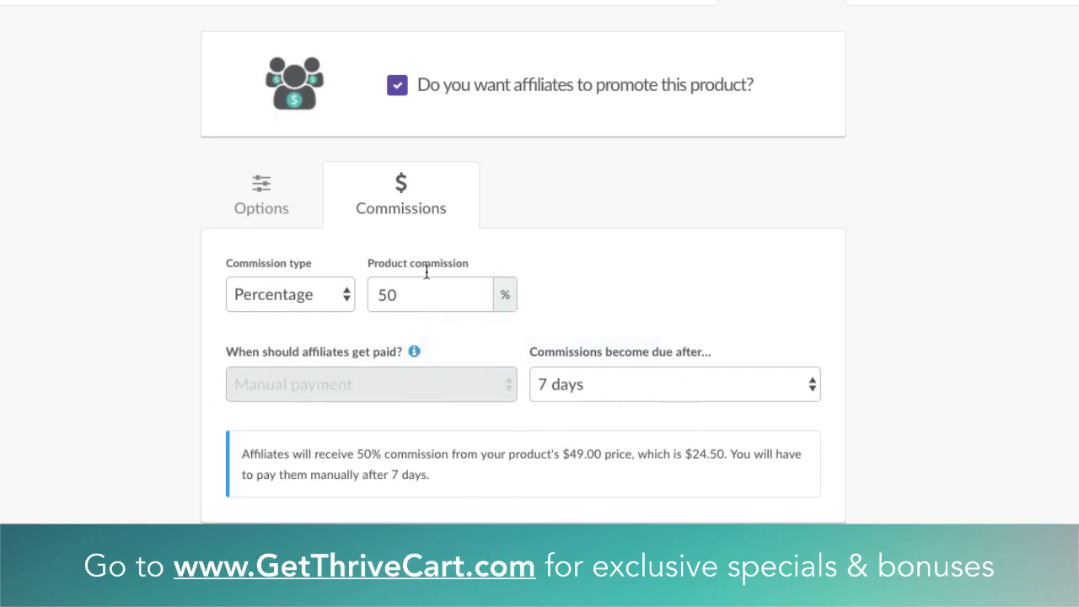
pyautogui.click(396, 290)
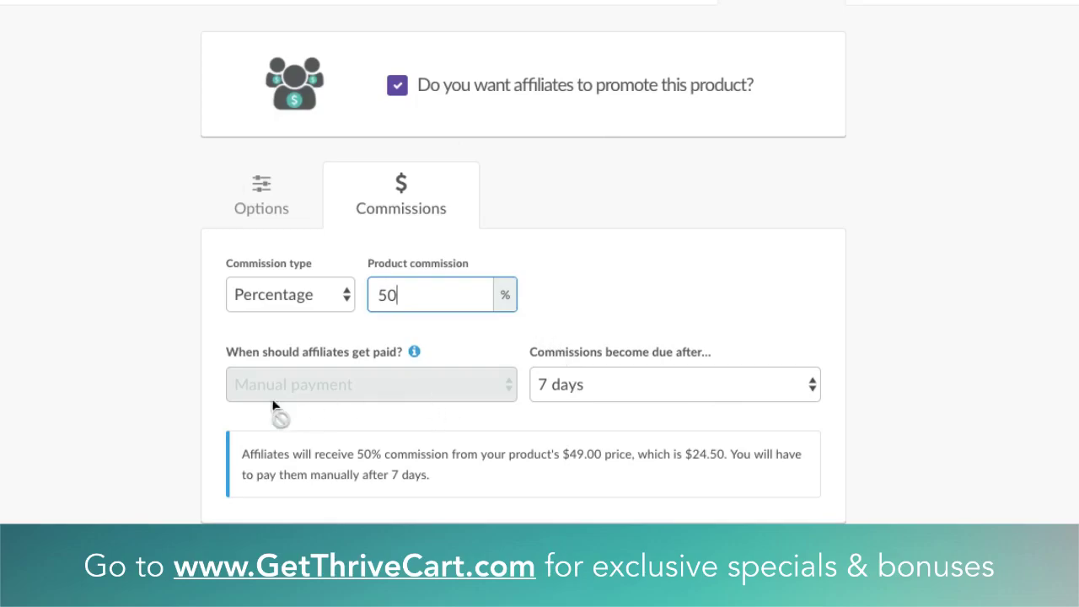
pyautogui.click(631, 385)
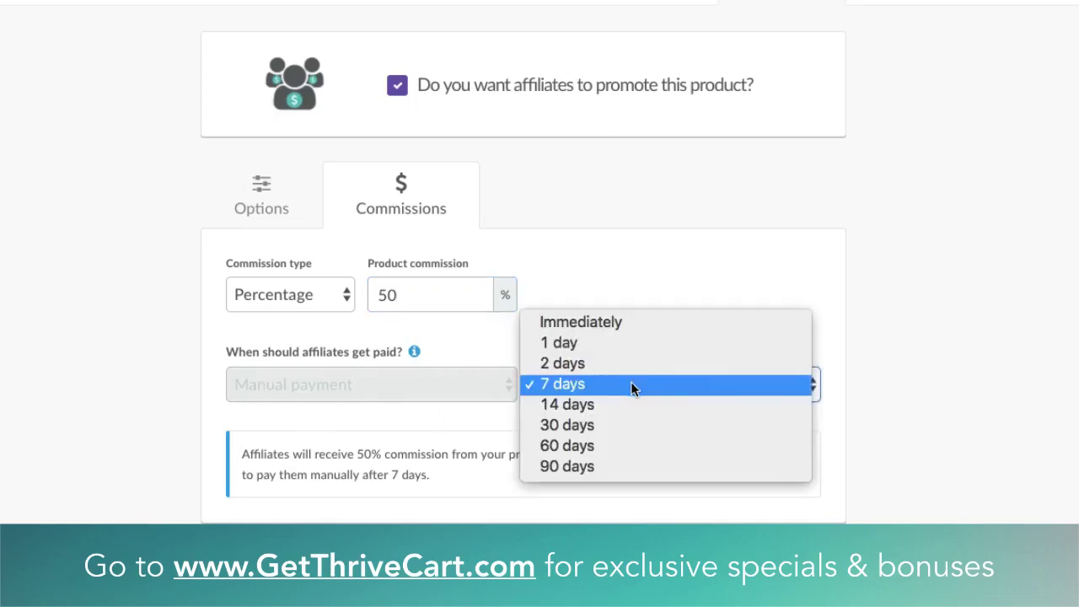
pyautogui.click(814, 428)
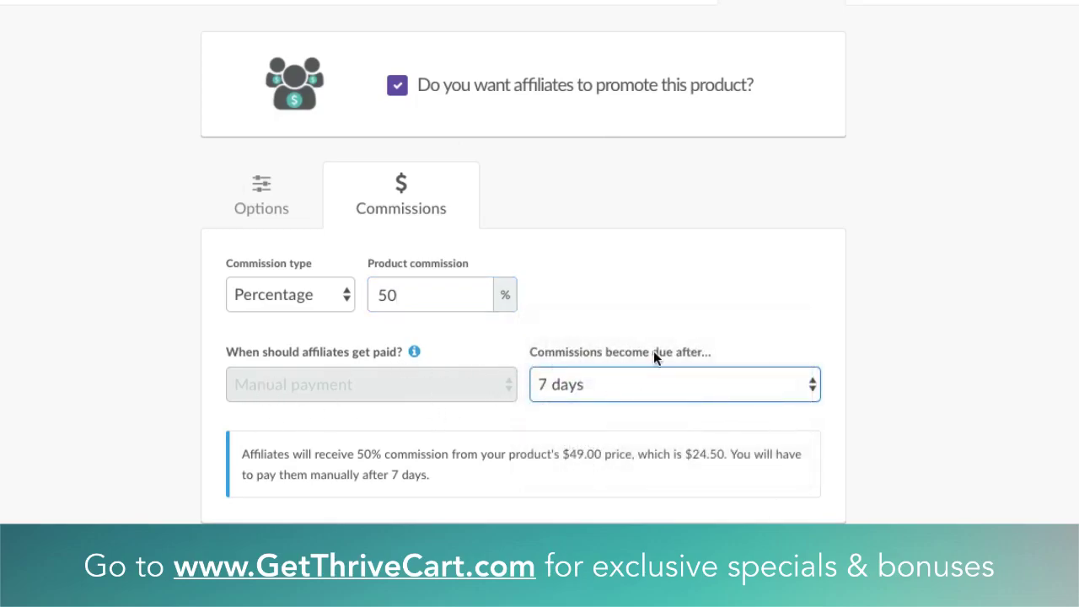
pyautogui.click(566, 393)
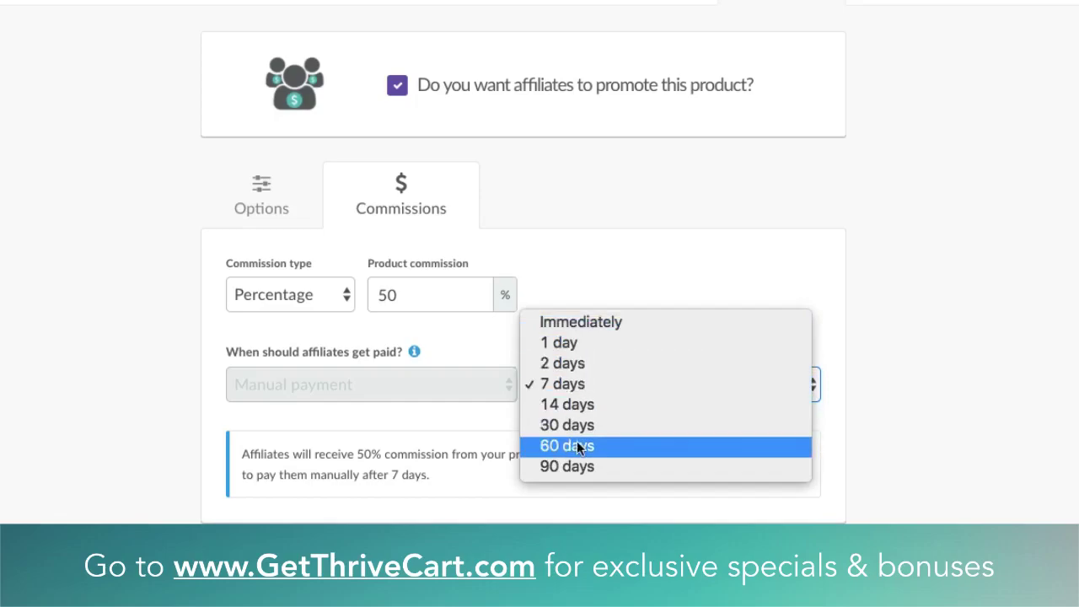
pyautogui.click(953, 402)
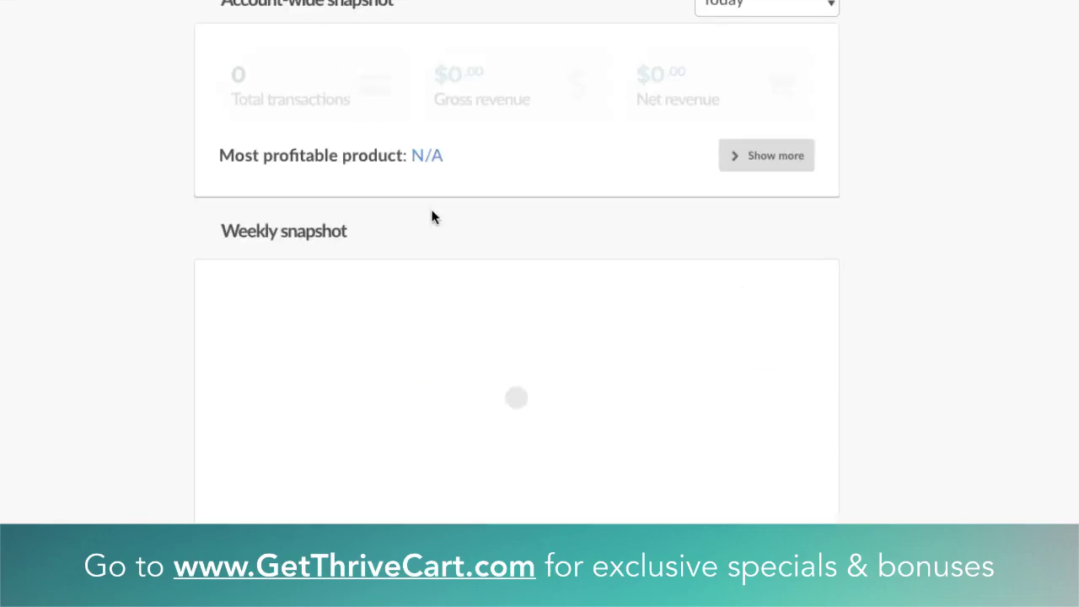
# Look through the product list on the dashboard and open the account's affiliates area.
pyautogui.scroll(-3, 431, 217)
pyautogui.scroll(-3, 517, 268)
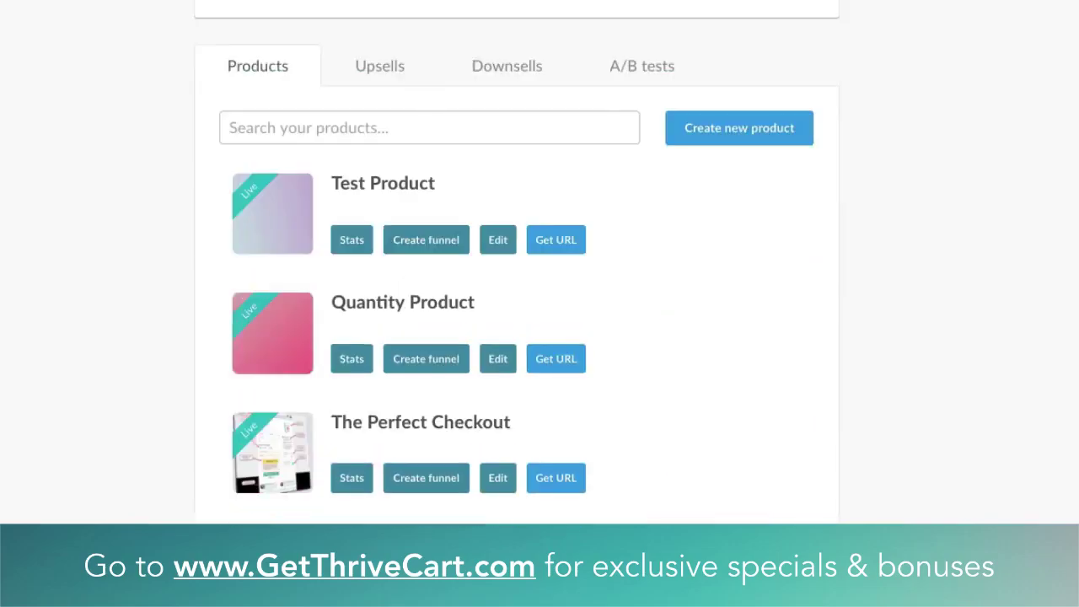
pyautogui.scroll(1, 517, 268)
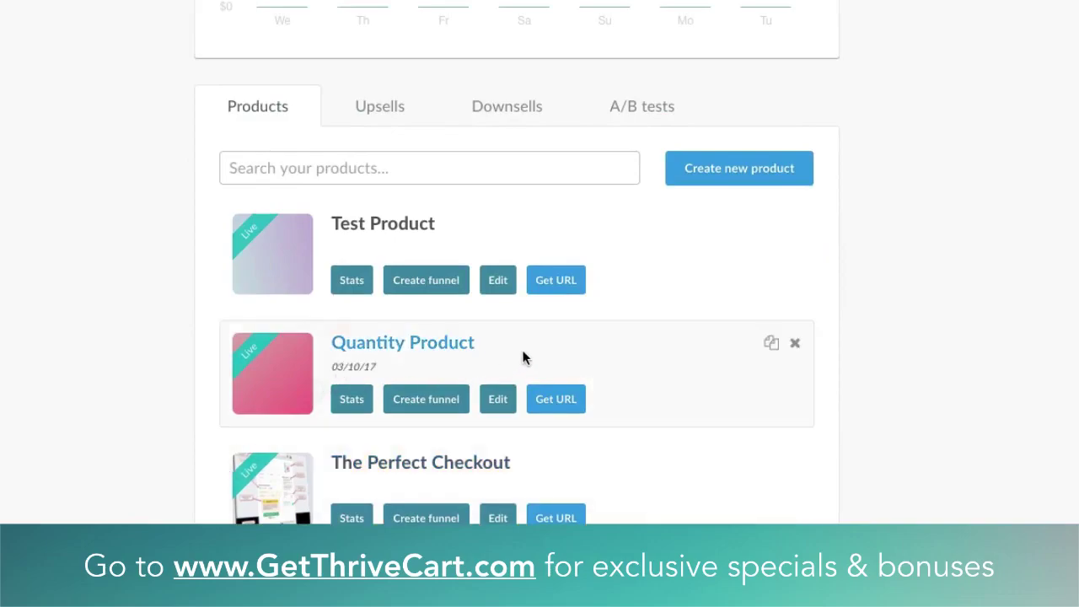
pyautogui.scroll(5, 1028, 484)
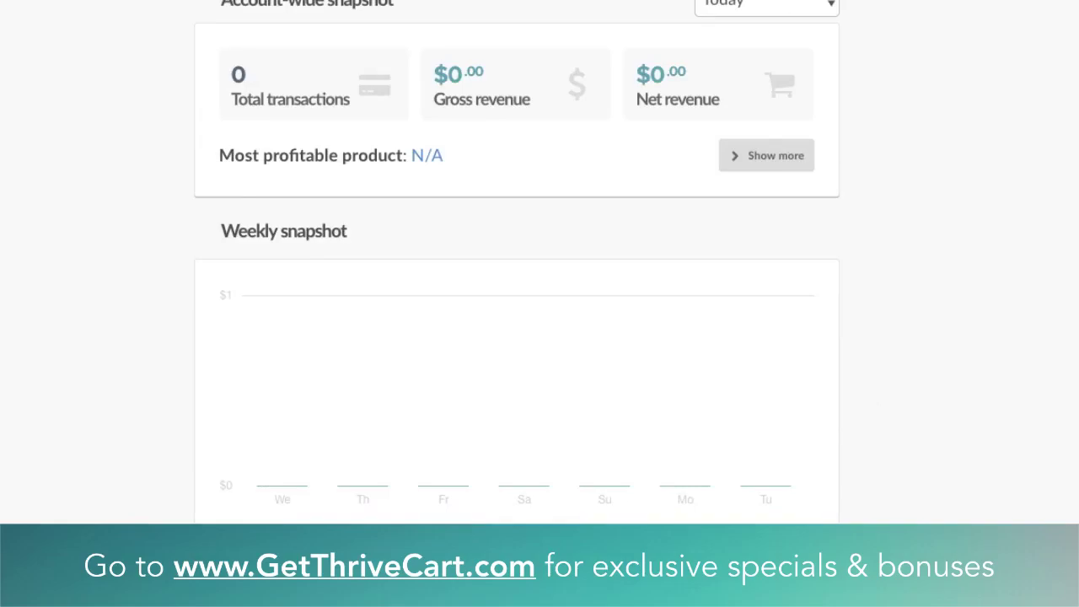
pyautogui.scroll(1, 559, 159)
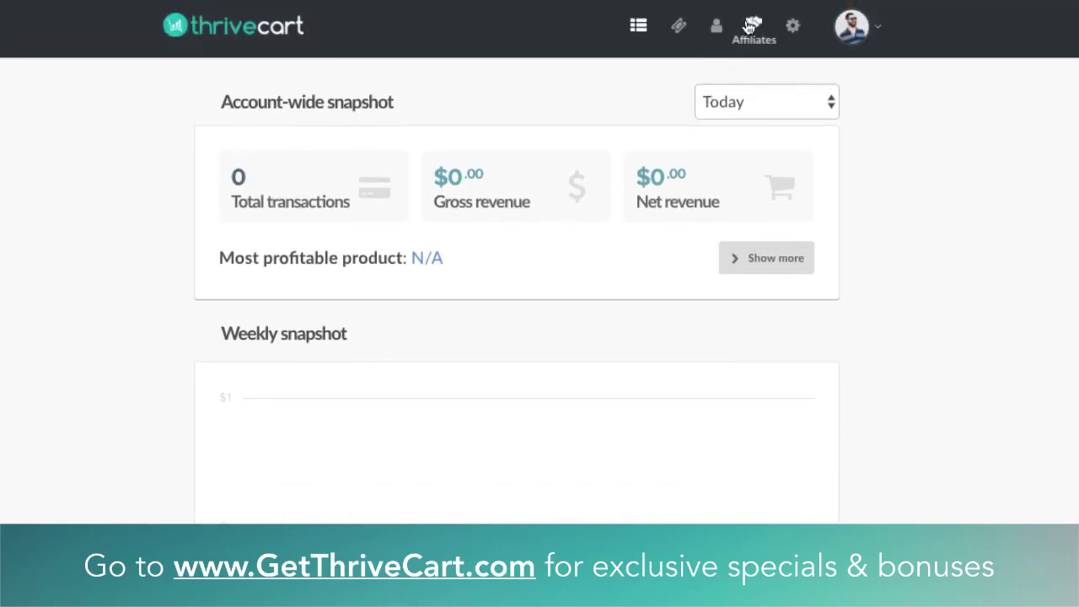
pyautogui.click(753, 26)
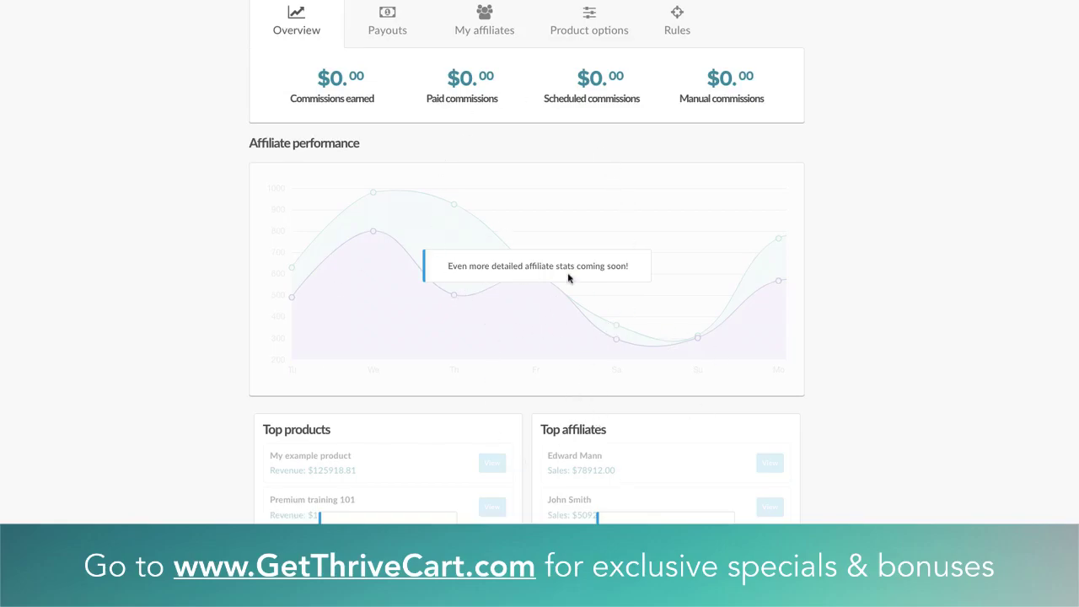
# Examine the affiliate performance chart, top products and top affiliates, and open the affiliate payouts.
pyautogui.scroll(-2, 530, 469)
pyautogui.scroll(2, 585, 405)
pyautogui.scroll(-2, 506, 295)
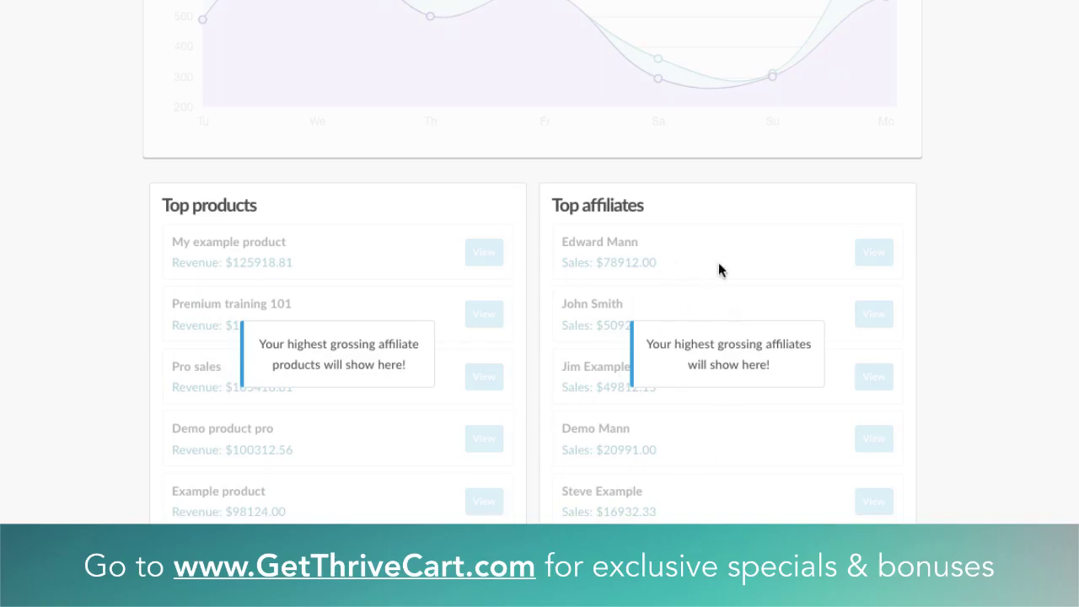
pyautogui.scroll(3, 556, 270)
pyautogui.scroll(5, 576, 306)
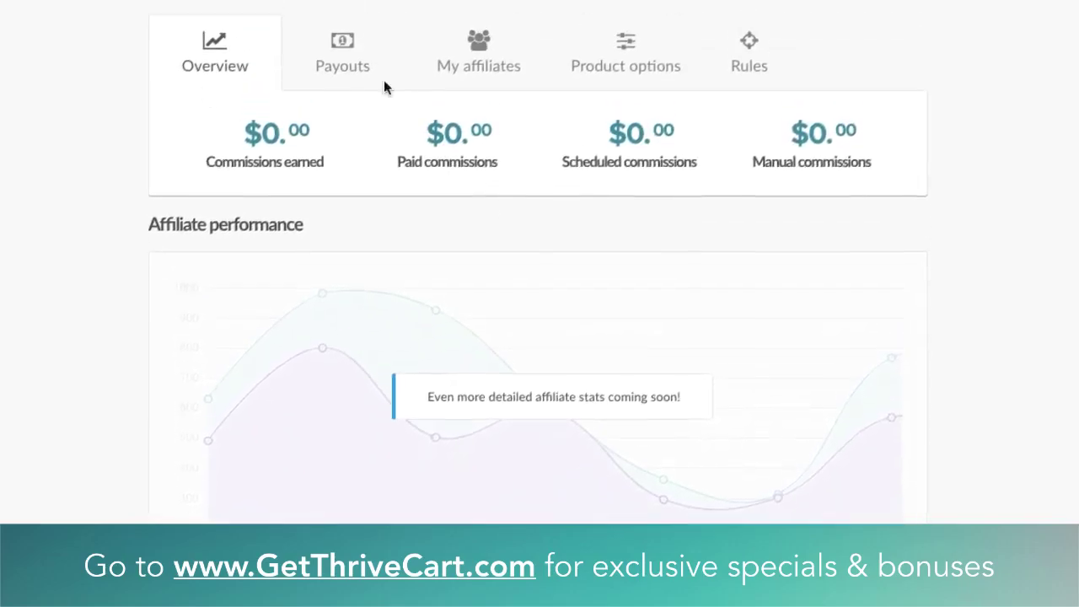
pyautogui.click(352, 137)
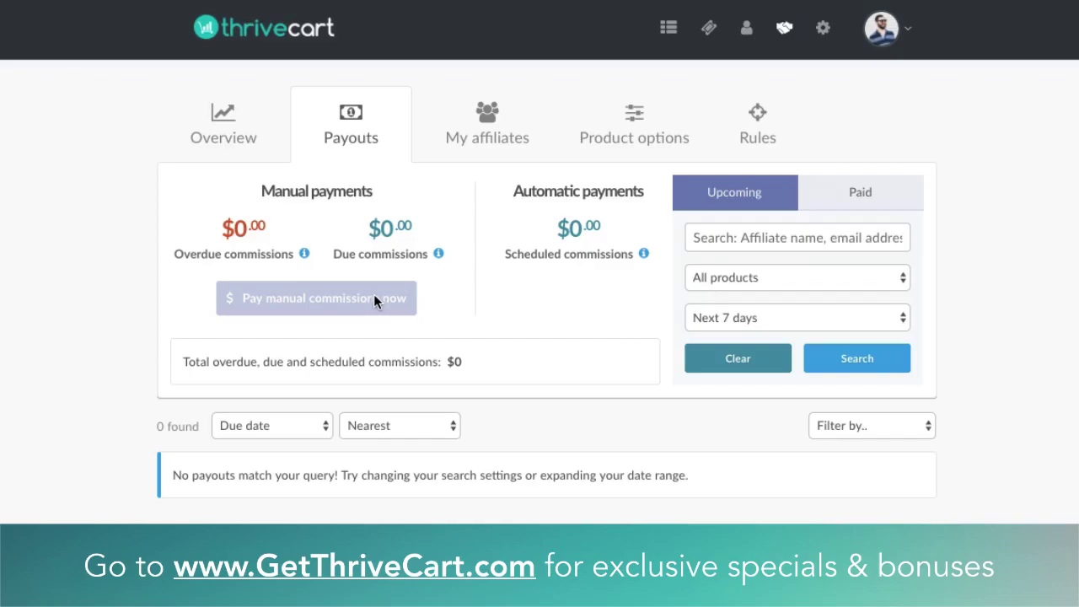
# View the account's own affiliates and inspect the product selection for importing an affiliate list without importing anything.
pyautogui.click(481, 137)
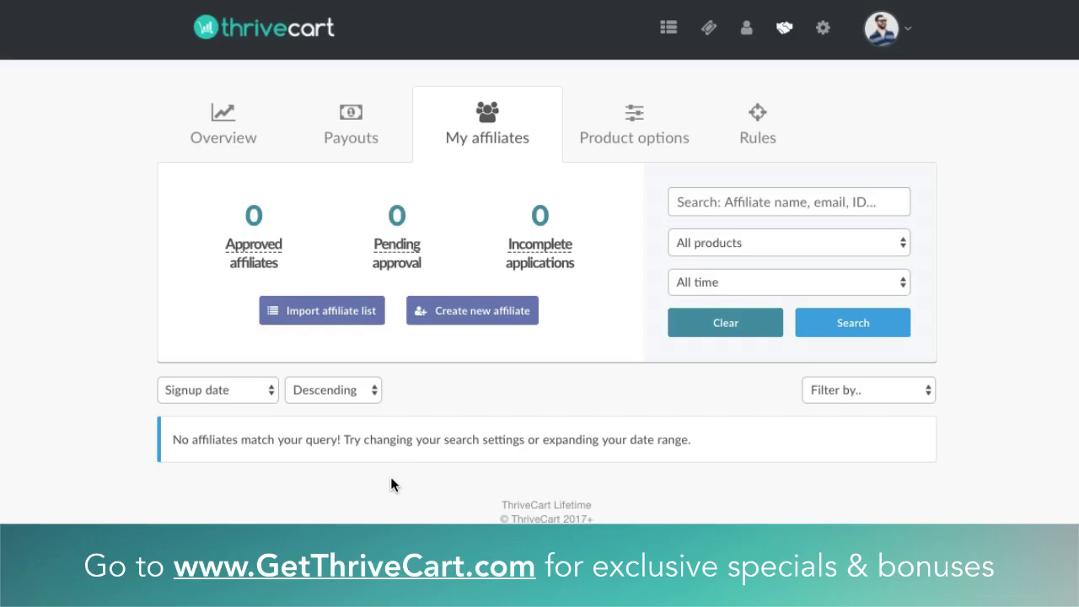
pyautogui.click(348, 315)
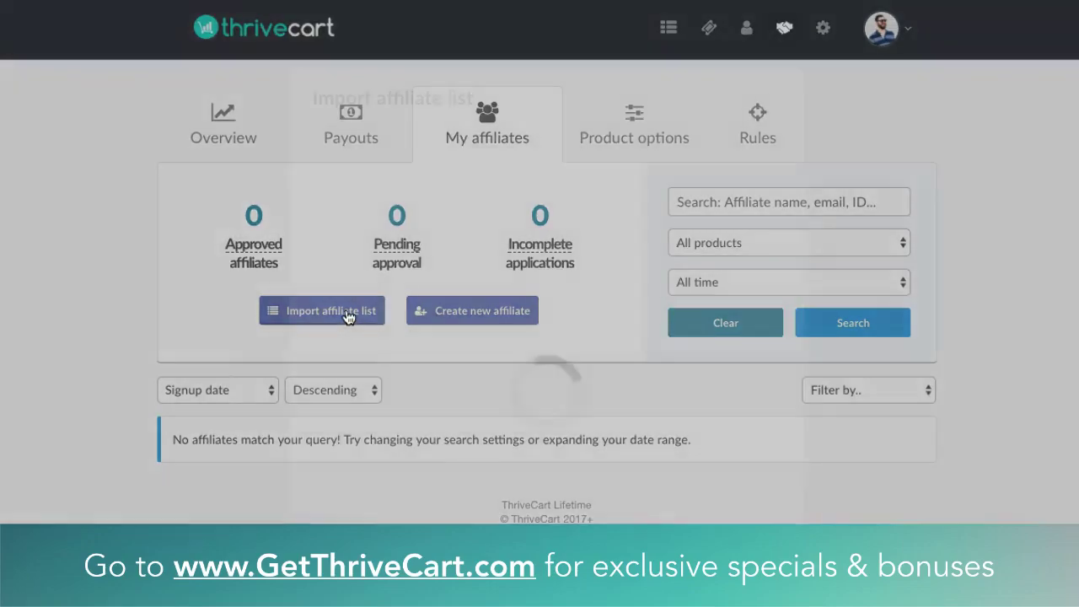
pyautogui.click(397, 239)
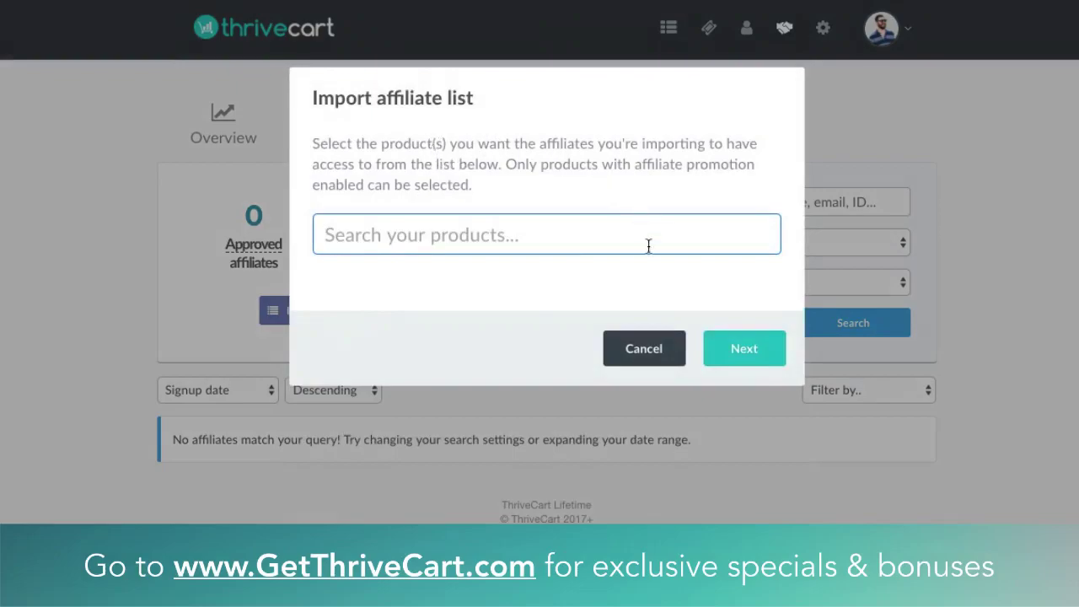
pyautogui.click(644, 348)
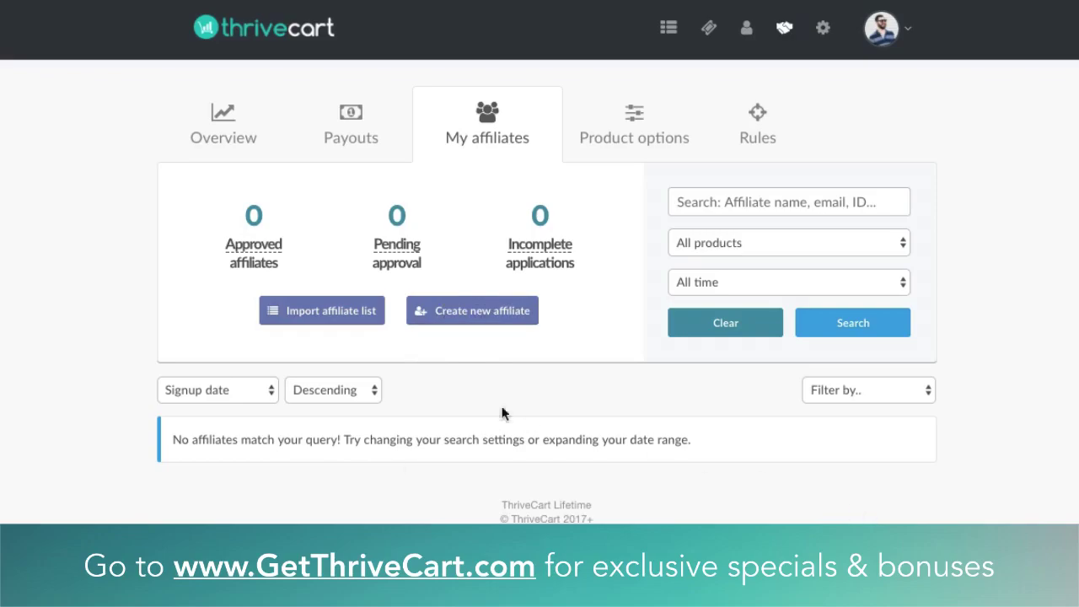
# Start creating a new affiliate manually and enter the affiliate's full name.
pyautogui.click(512, 312)
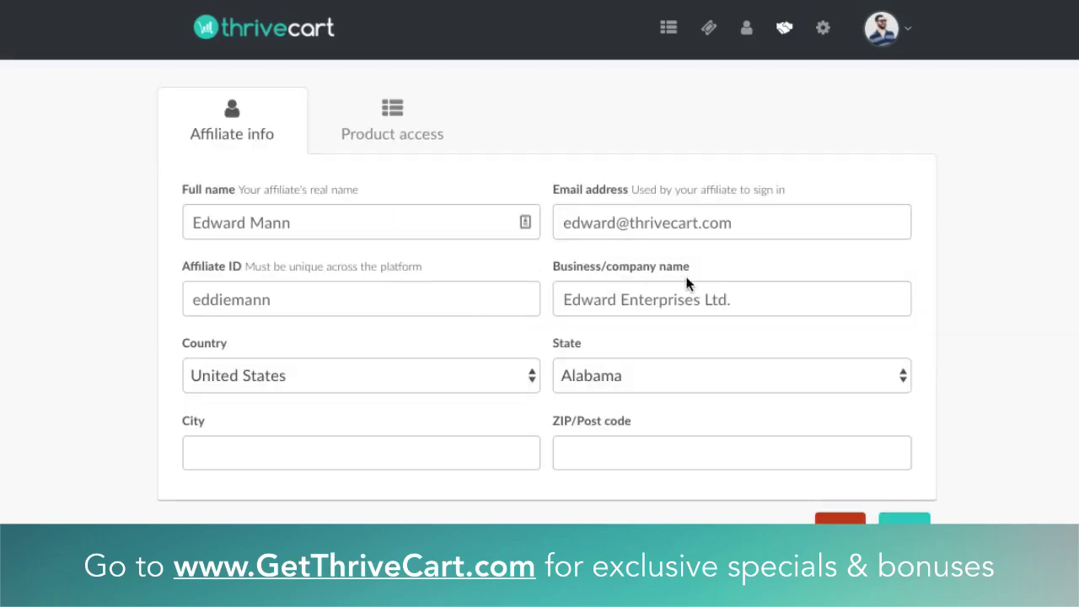
pyautogui.click(325, 228)
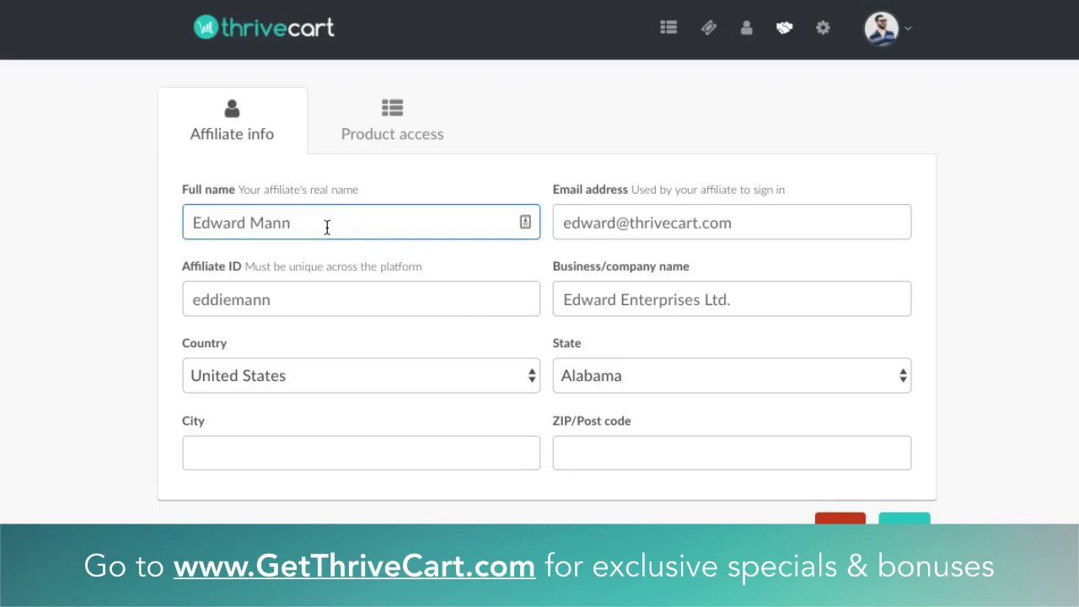
pyautogui.write('Jp')
pyautogui.press('BackSpace')
pyautogui.write('oe')
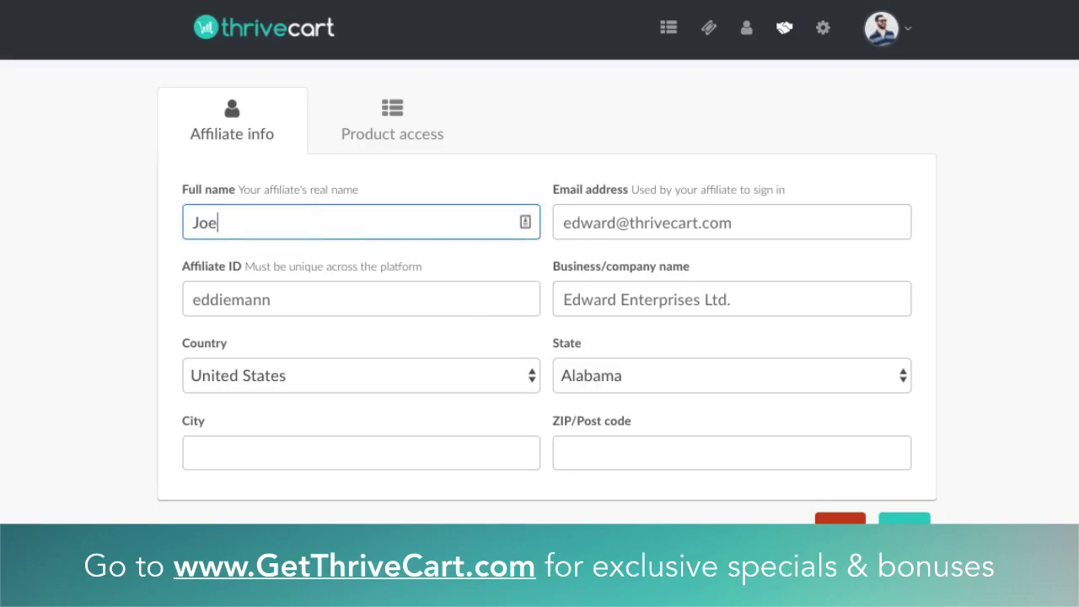
# Fill in the affiliate's ID, the business name L and the email address, and continue to product access.
pyautogui.click(356, 295)
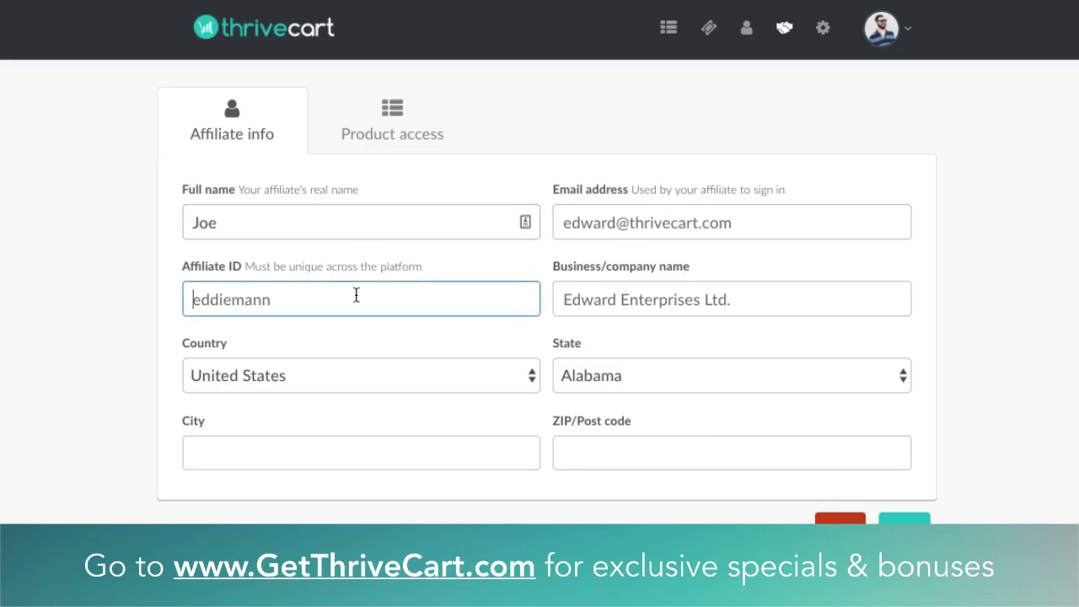
pyautogui.write('joe')
pyautogui.press('Tab')
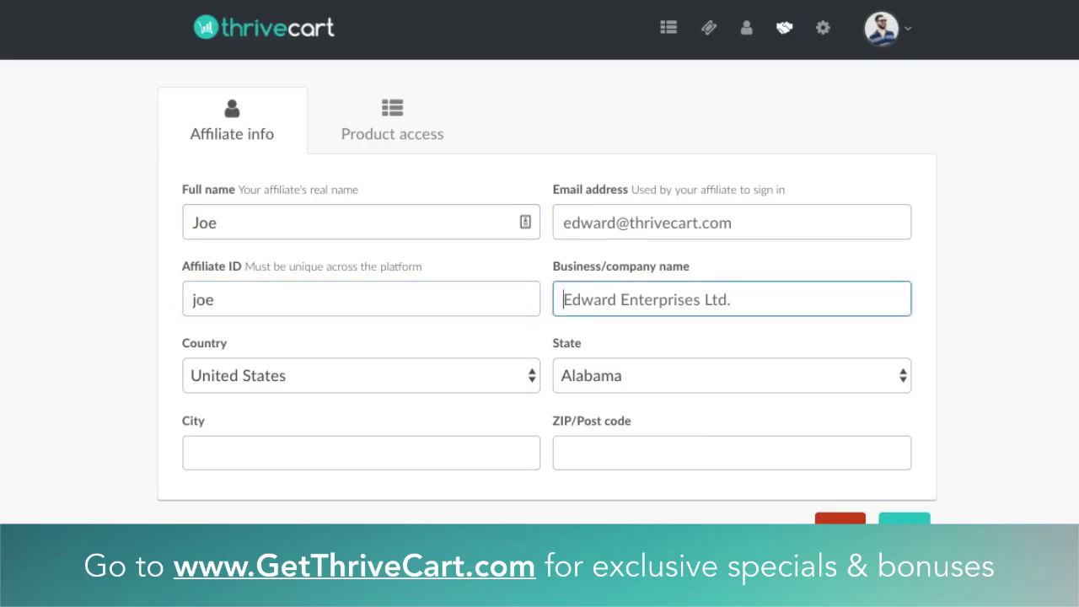
pyautogui.write('L')
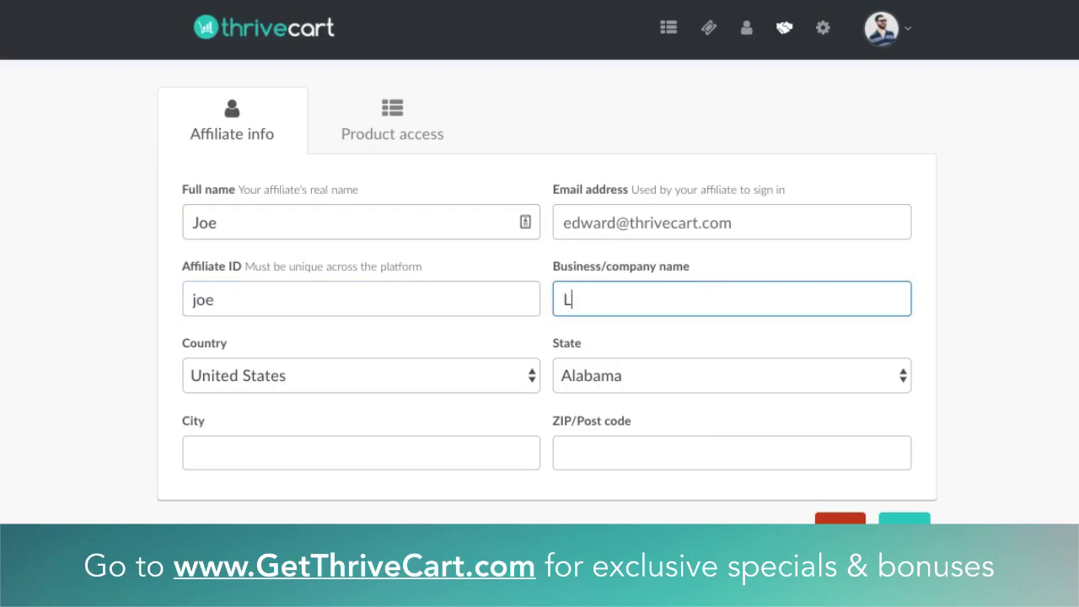
pyautogui.click(618, 230)
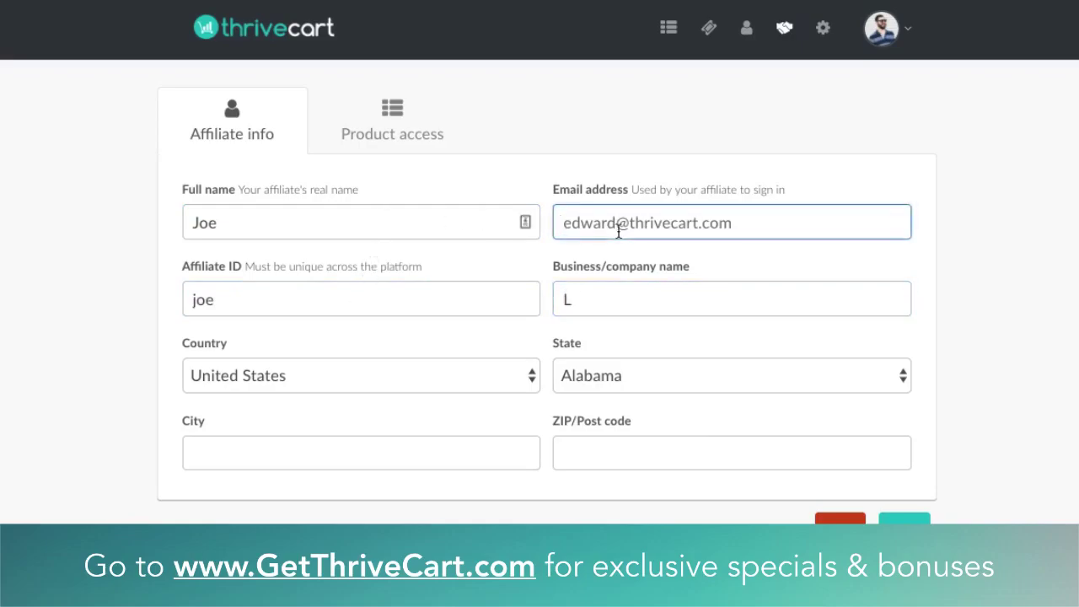
pyautogui.write('joe@joe.com')
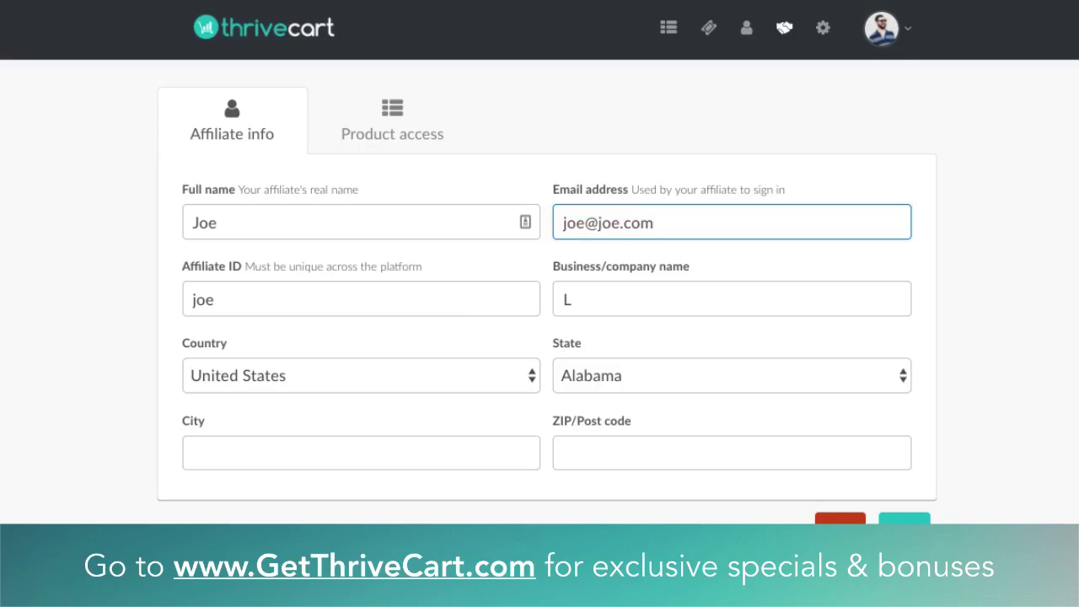
pyautogui.click(896, 517)
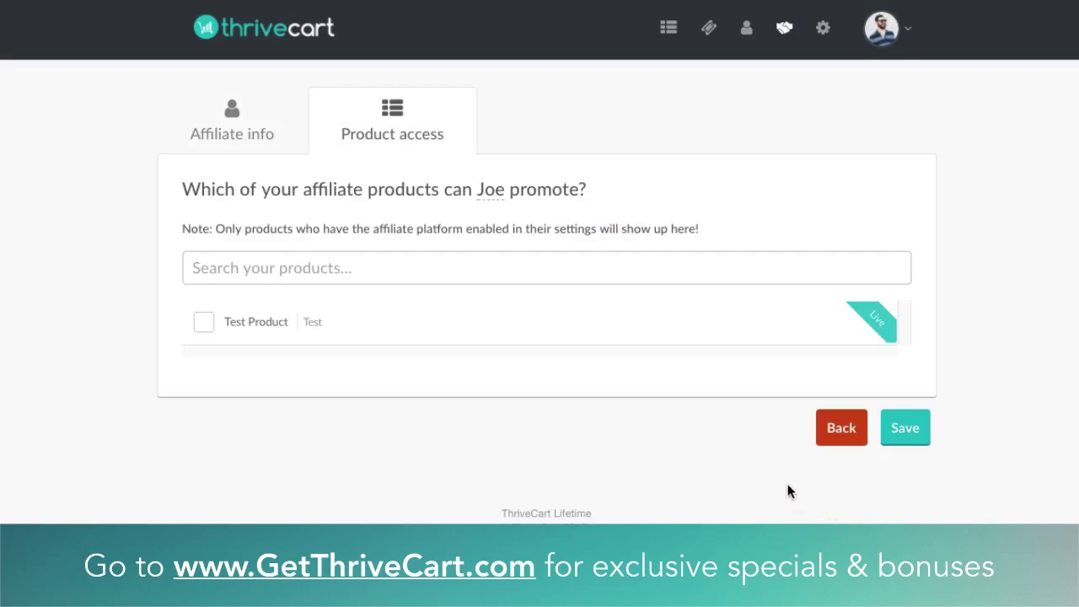
# Grant the new affiliate access to promote Test Product and save the affiliate.
pyautogui.click(275, 267)
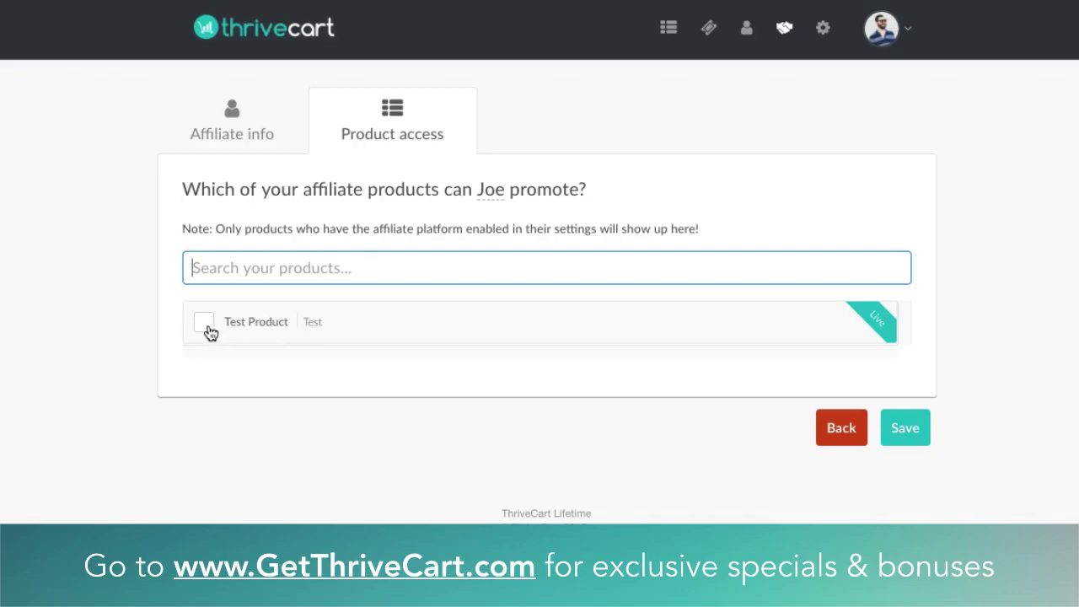
pyautogui.click(202, 329)
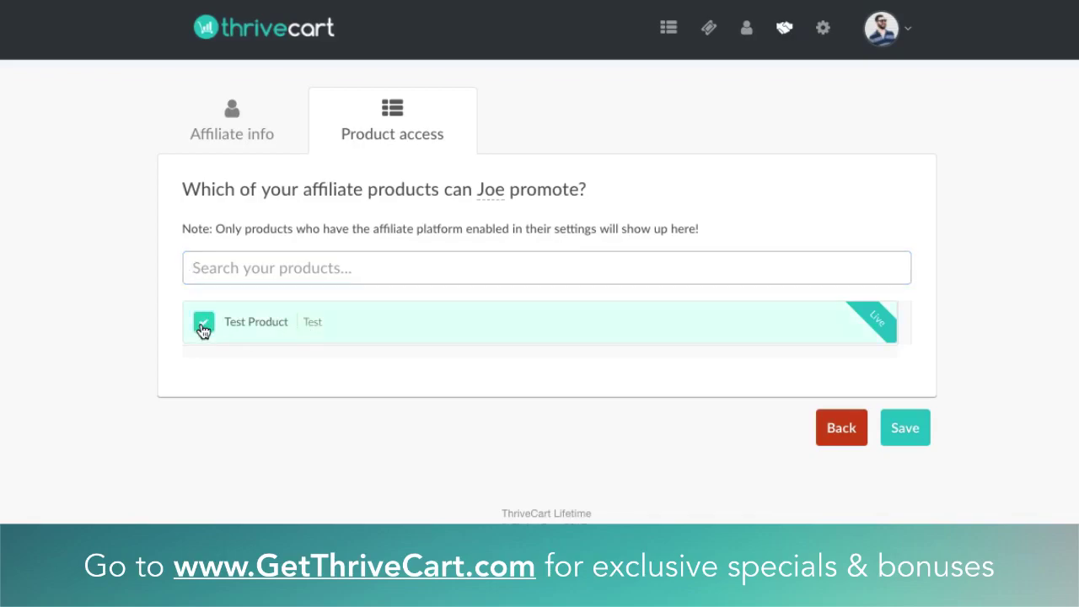
pyautogui.click(905, 427)
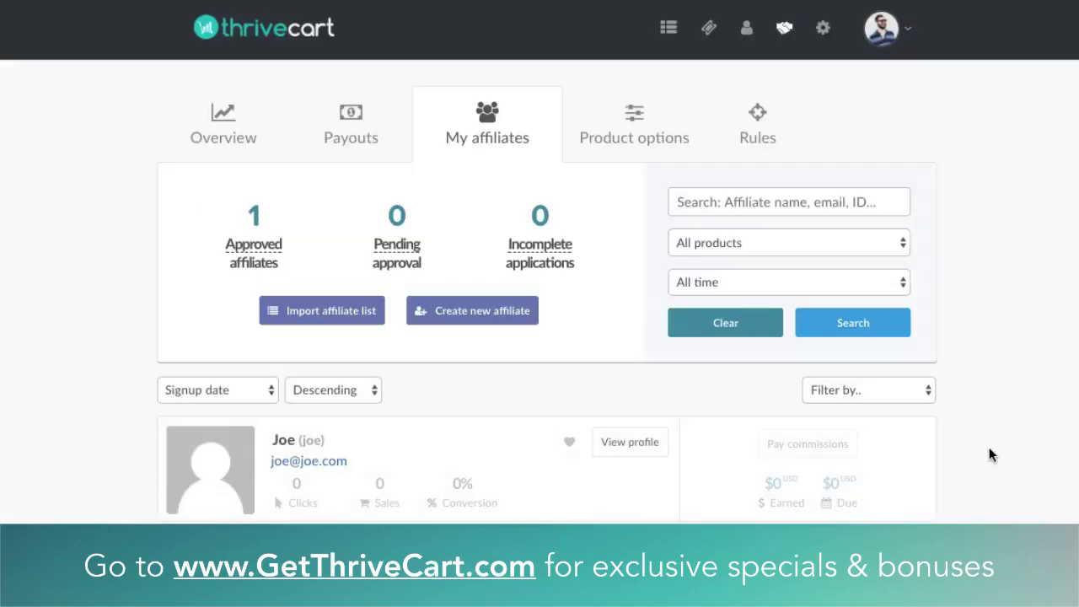
# Open the new affiliate's overview and copy their affiliate link from Test Product's affiliate options.
pyautogui.scroll(-1, 306, 462)
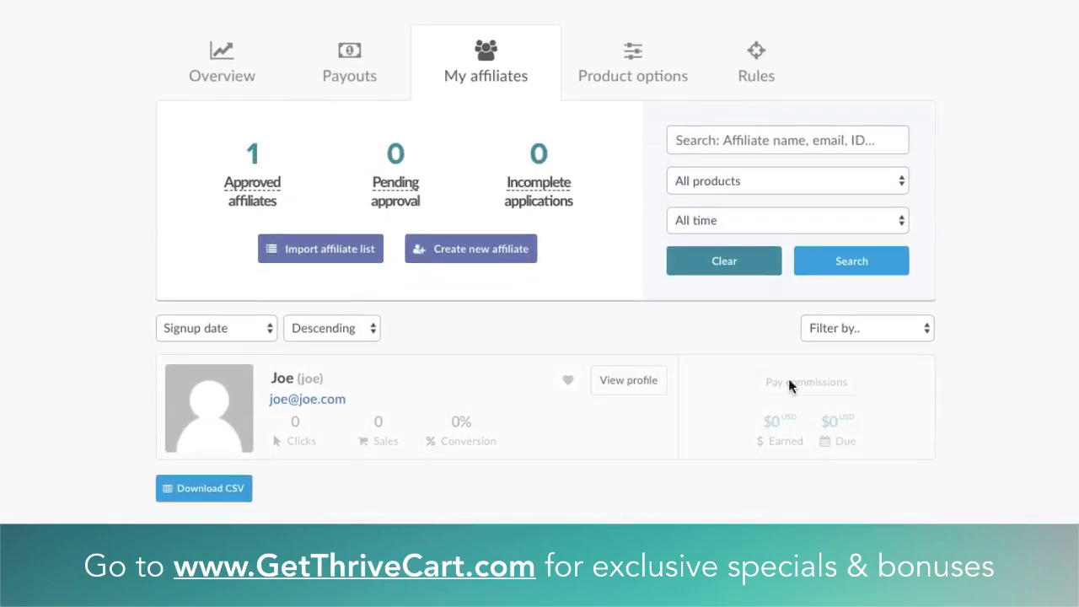
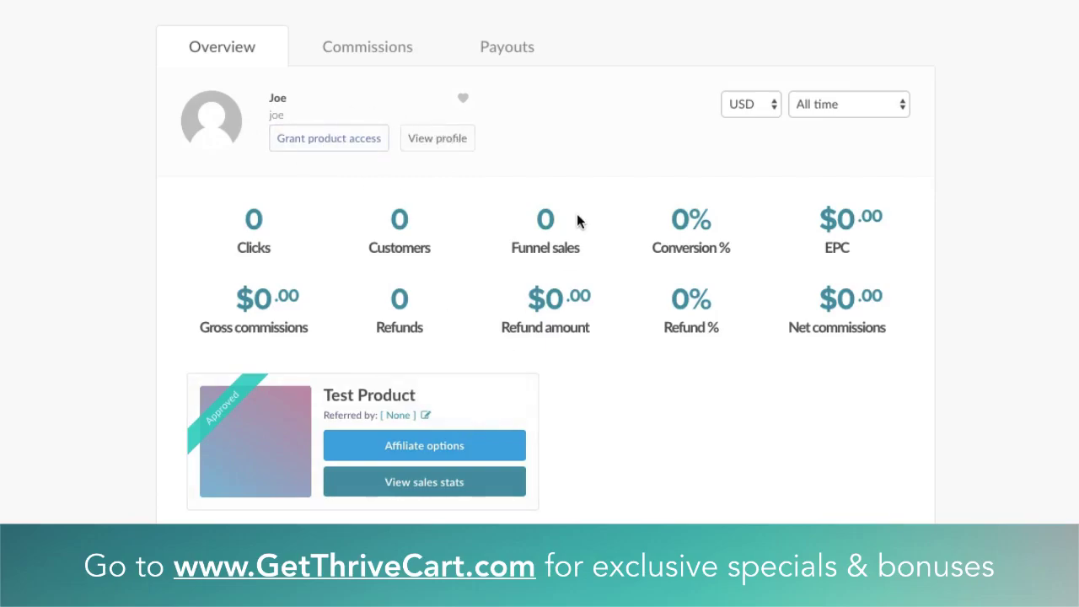
pyautogui.click(419, 453)
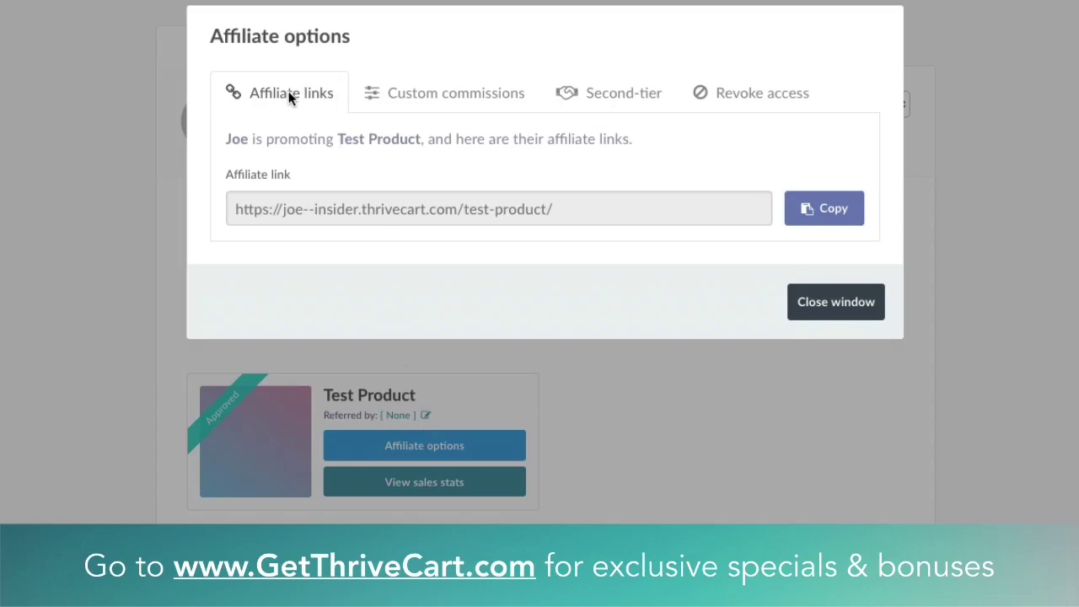
pyautogui.click(424, 209)
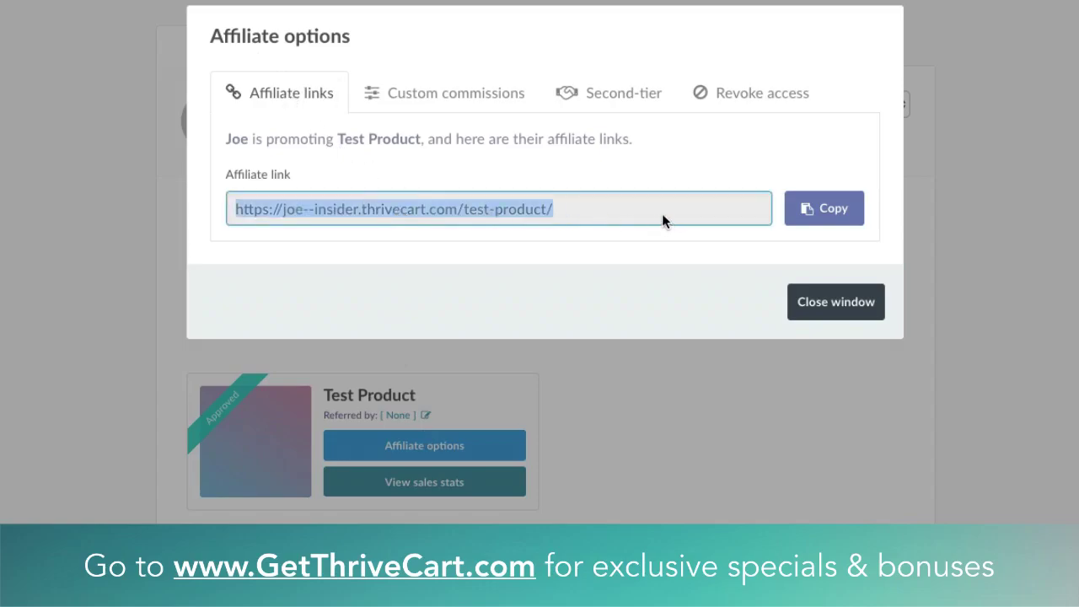
pyautogui.click(835, 221)
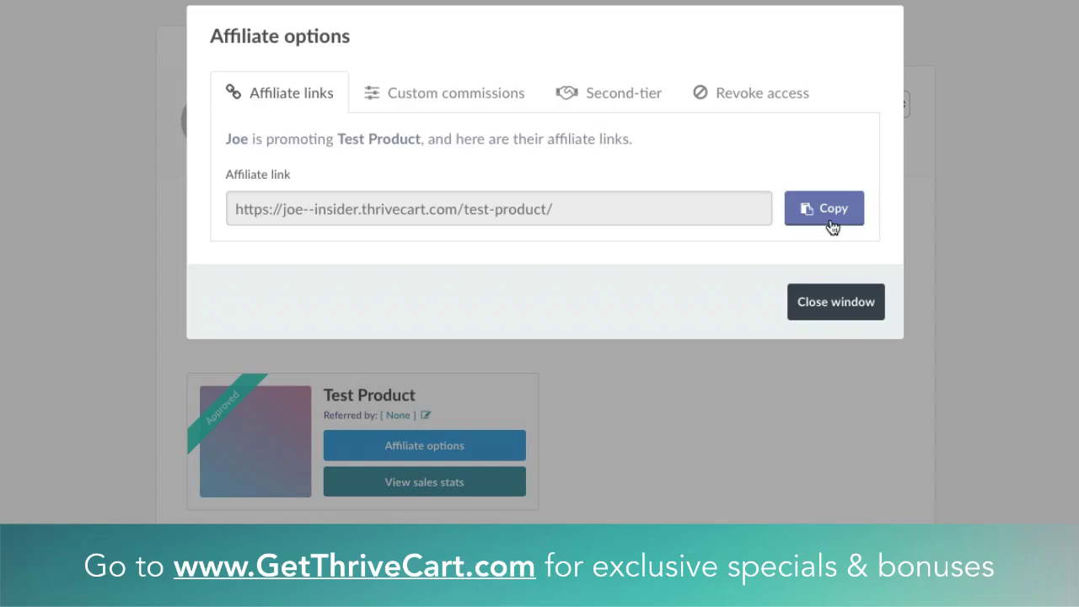
# Customize the affiliate's commission for Test Product as a percentage of 70 and review the commission summary.
pyautogui.click(443, 97)
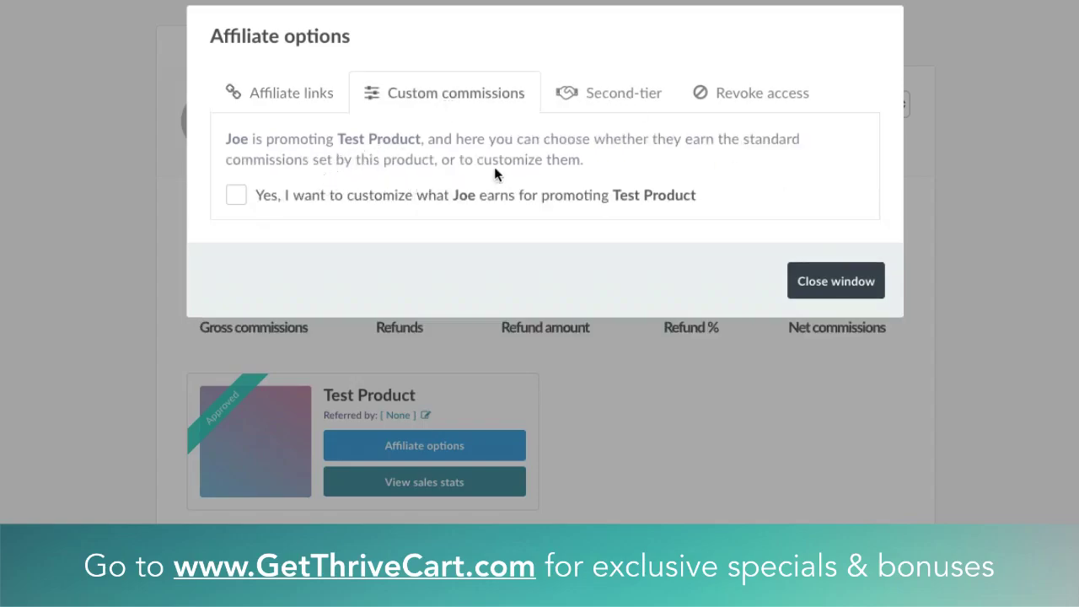
pyautogui.click(267, 197)
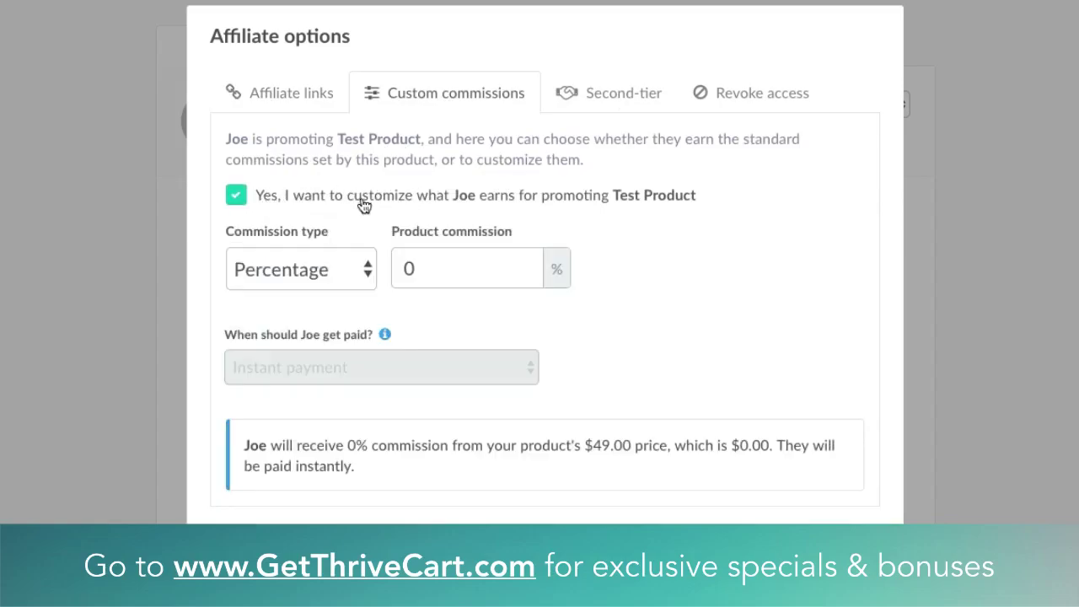
pyautogui.click(449, 268)
pyautogui.write('70')
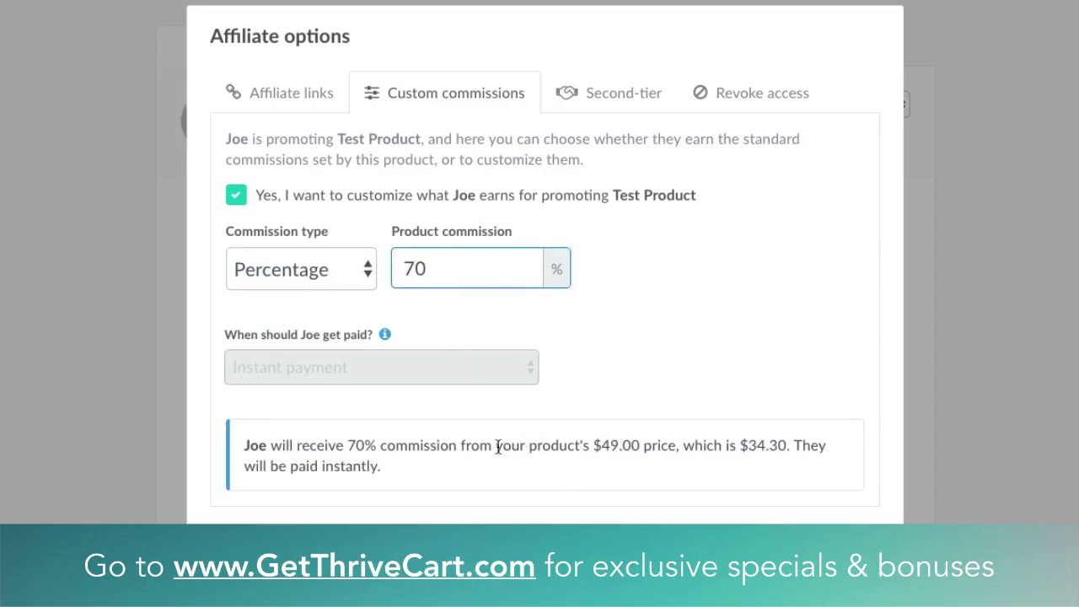
pyautogui.moveTo(378, 467); pyautogui.dragTo(135, 423)
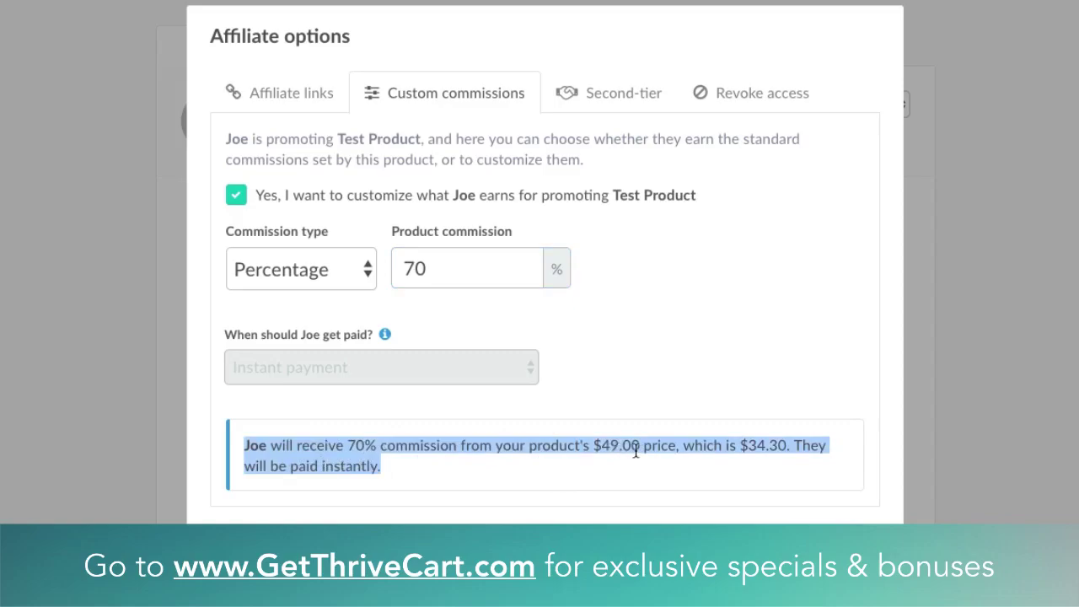
pyautogui.click(779, 454)
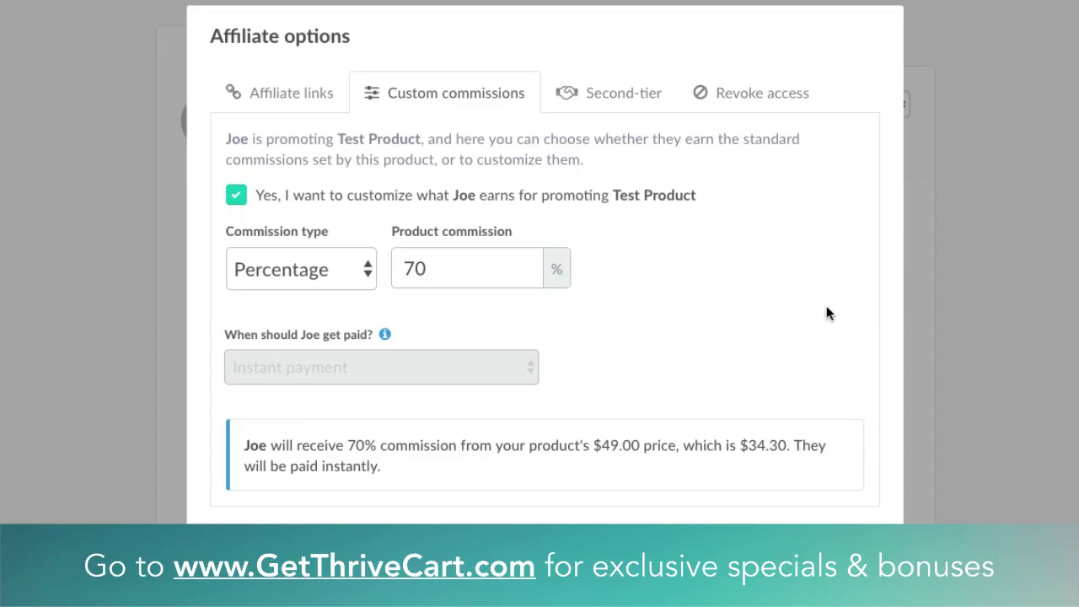
# Make the affiliate second-tier for Test Product with a Fixed amount payout, and review the payout summary.
pyautogui.click(624, 101)
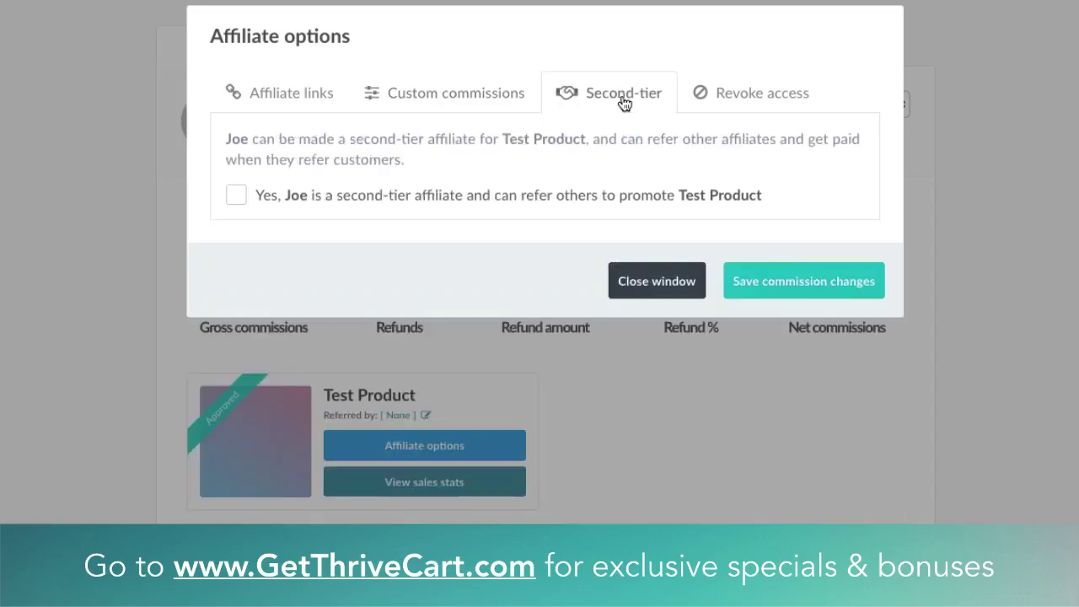
pyautogui.click(548, 209)
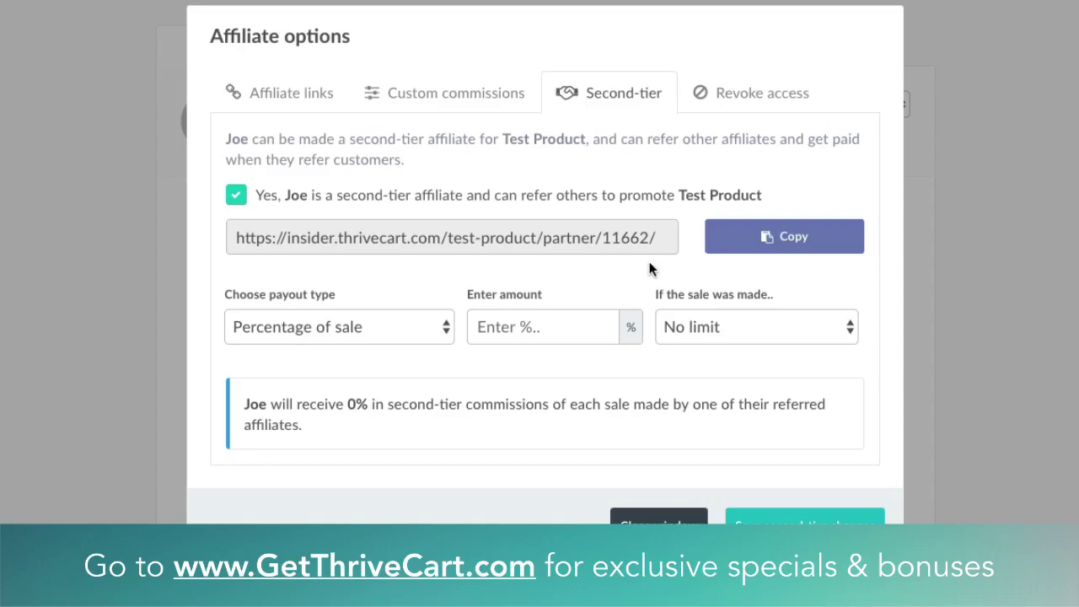
pyautogui.click(341, 326)
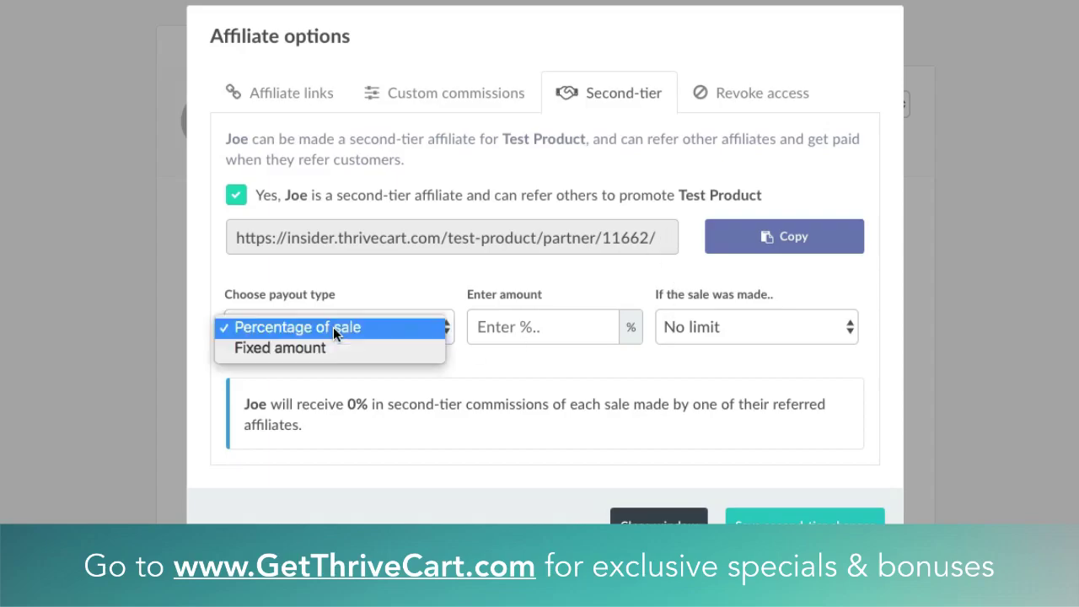
pyautogui.click(398, 340)
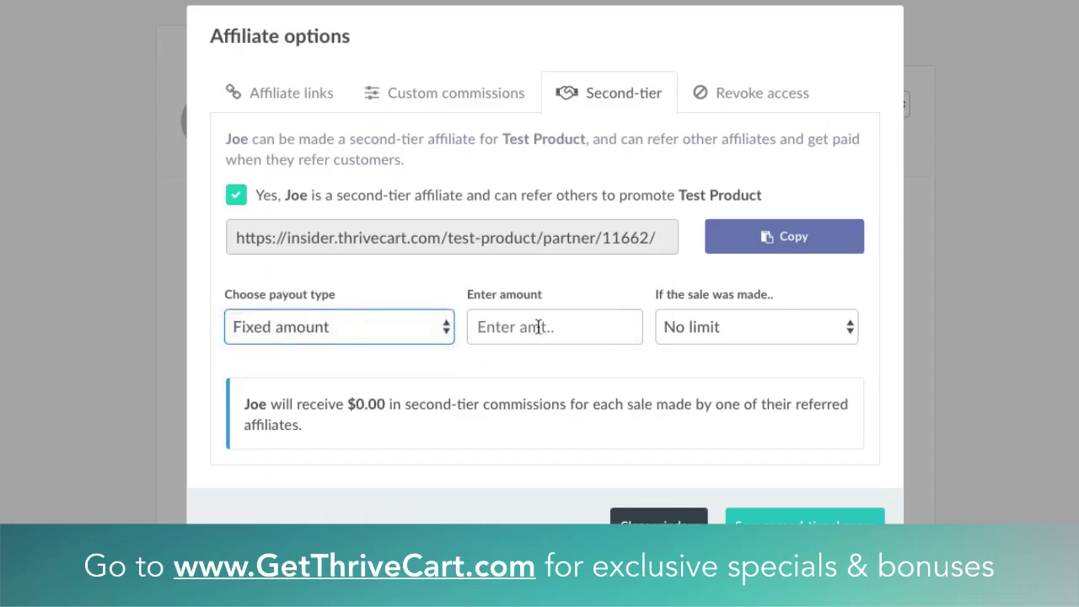
pyautogui.click(549, 327)
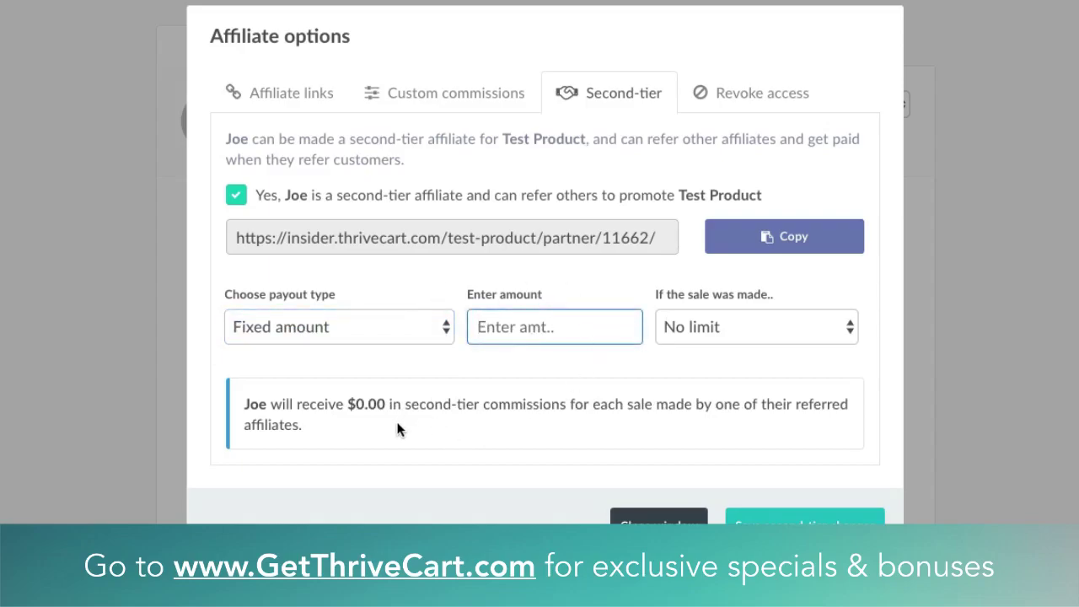
pyautogui.moveTo(343, 436); pyautogui.dragTo(212, 414)
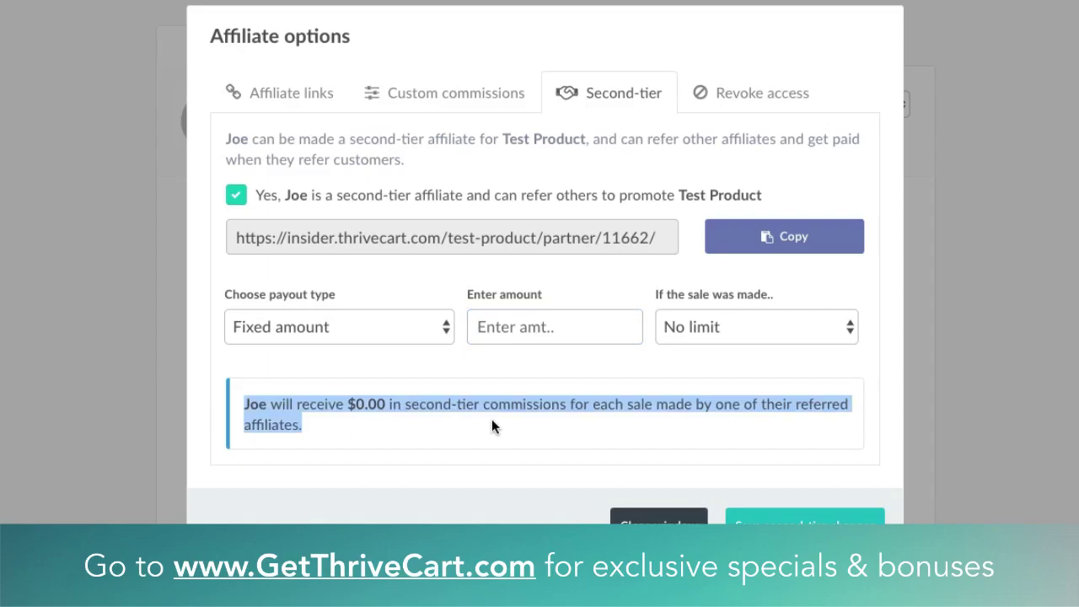
pyautogui.click(537, 434)
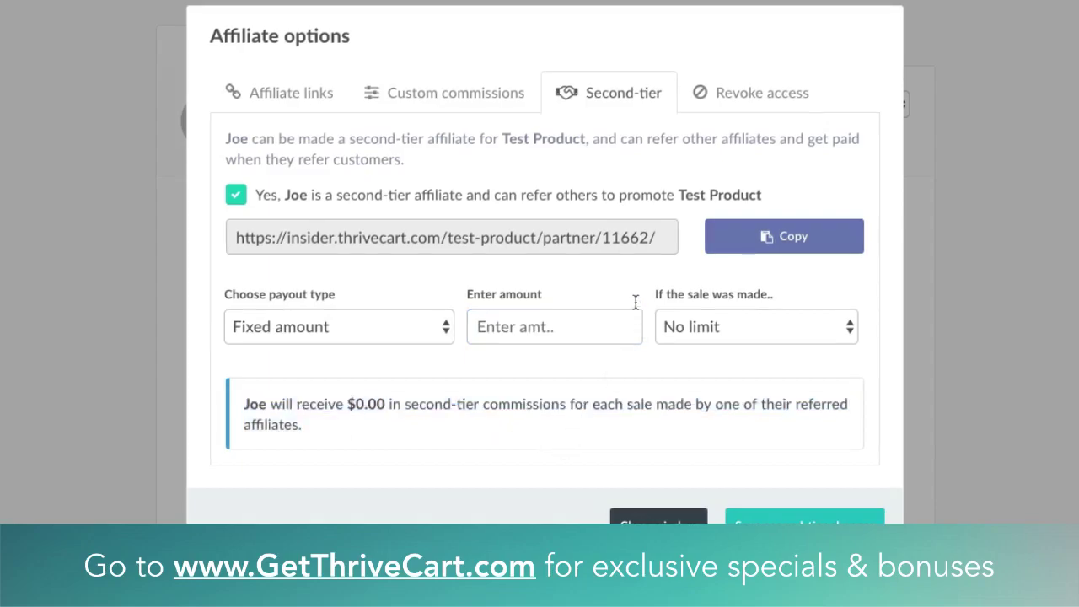
# Inspect the option and message for revoking the affiliate's Test Product access, and close the affiliate options without revoking or saving.
pyautogui.click(730, 86)
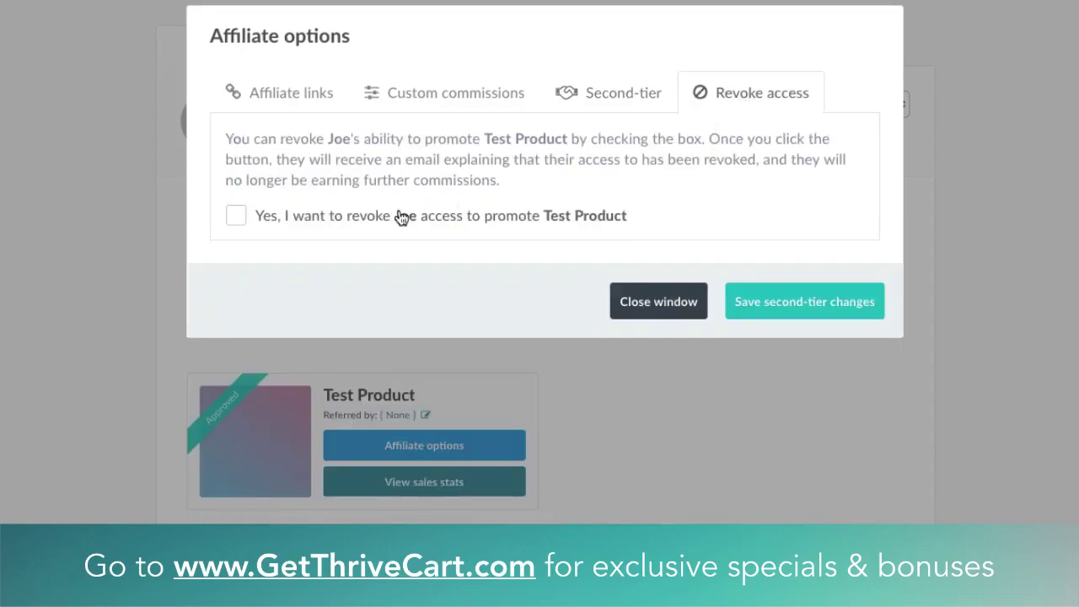
pyautogui.click(553, 219)
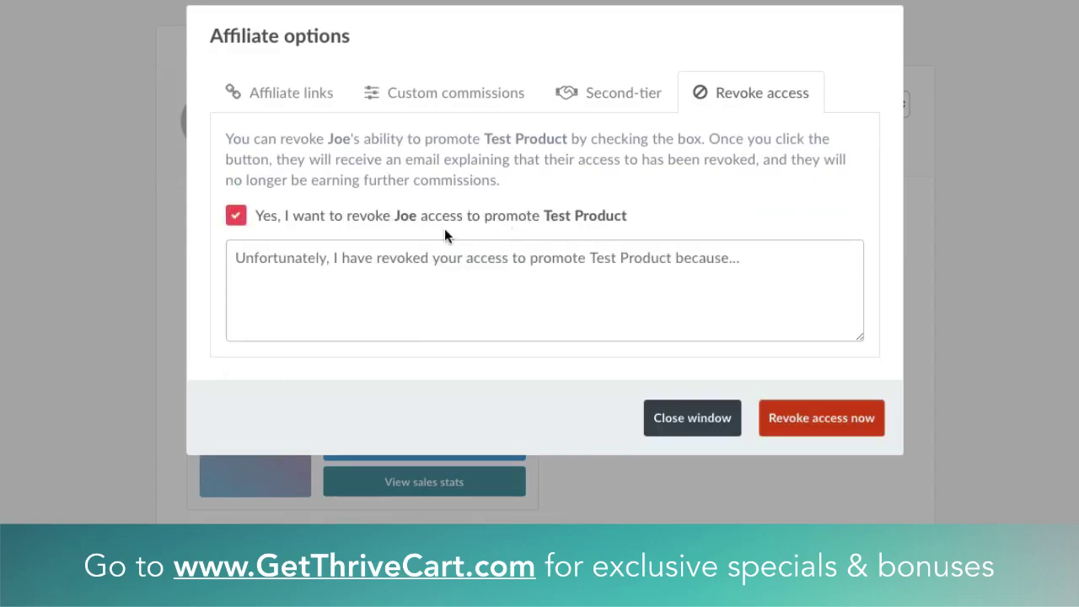
pyautogui.click(362, 267)
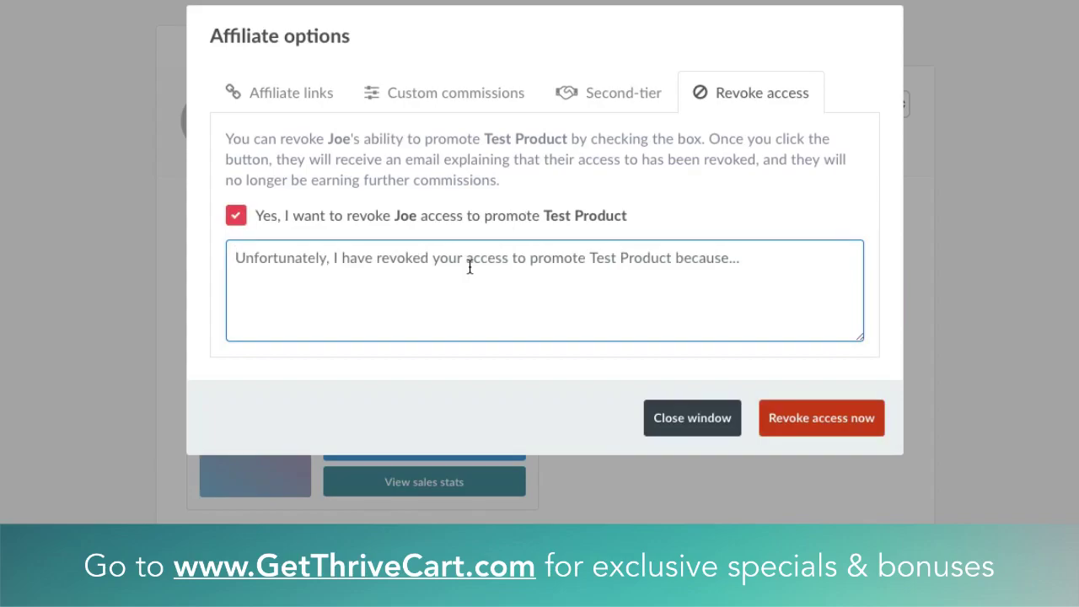
pyautogui.click(700, 418)
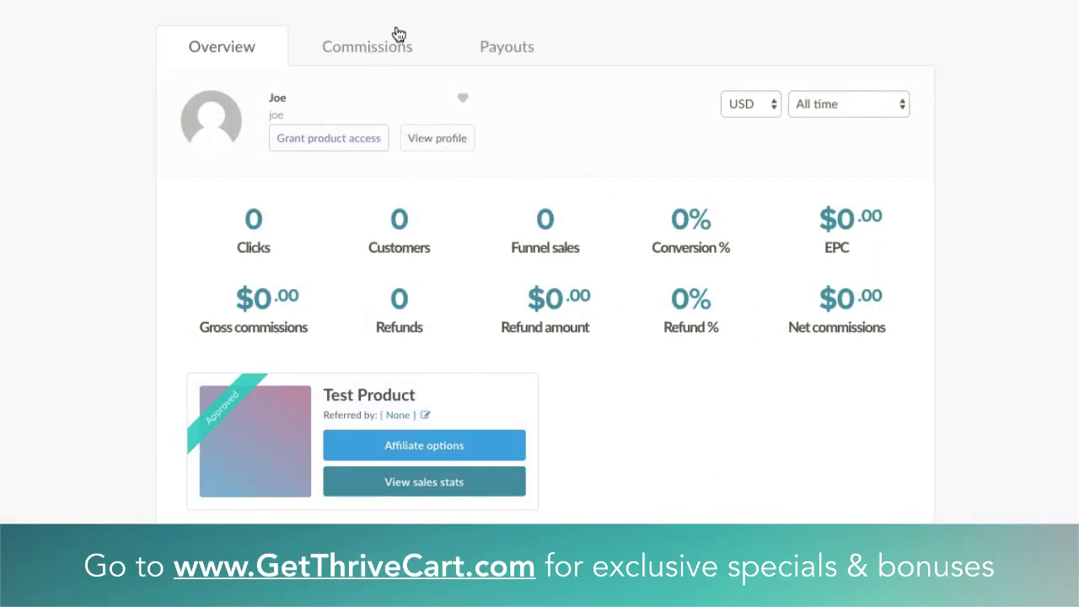
# View the affiliate's commissions and payouts.
pyautogui.click(377, 49)
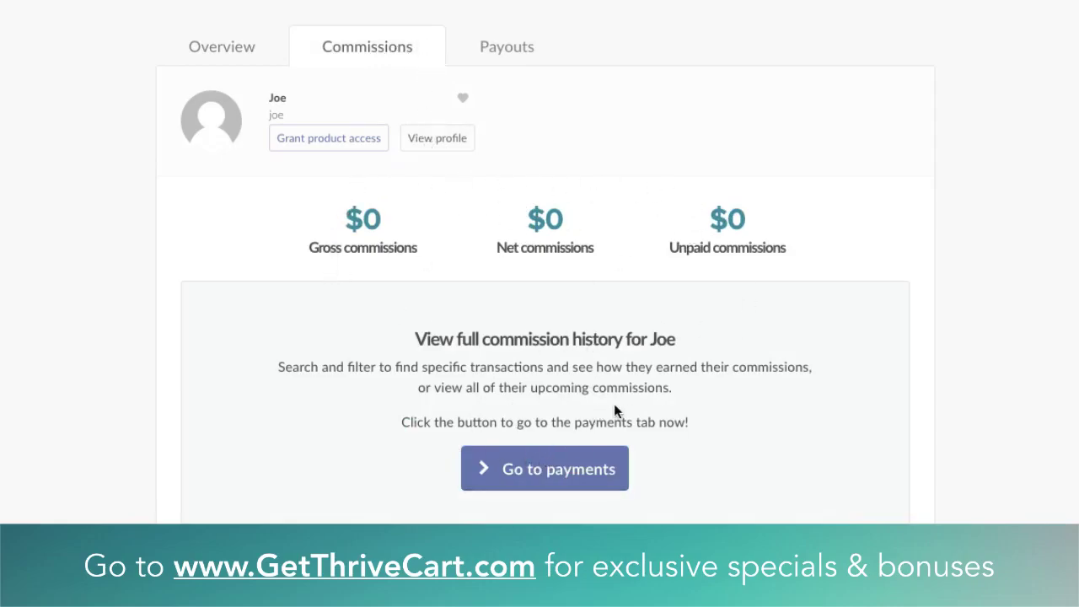
pyautogui.click(504, 67)
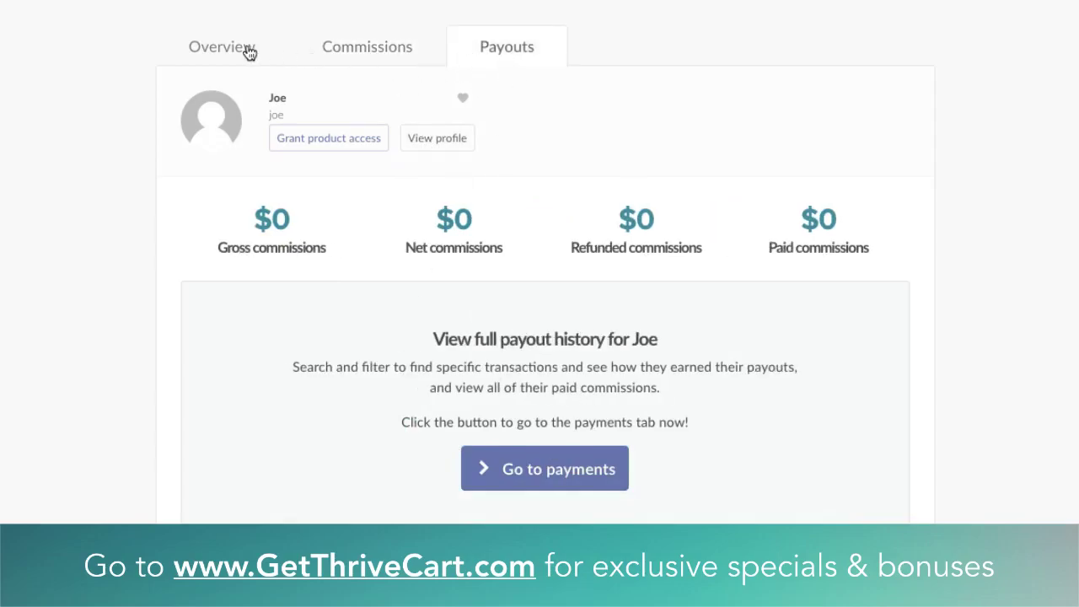
# Review the overall affiliate overview, the affiliate list and the manual and automatic payouts page.
pyautogui.click(208, 52)
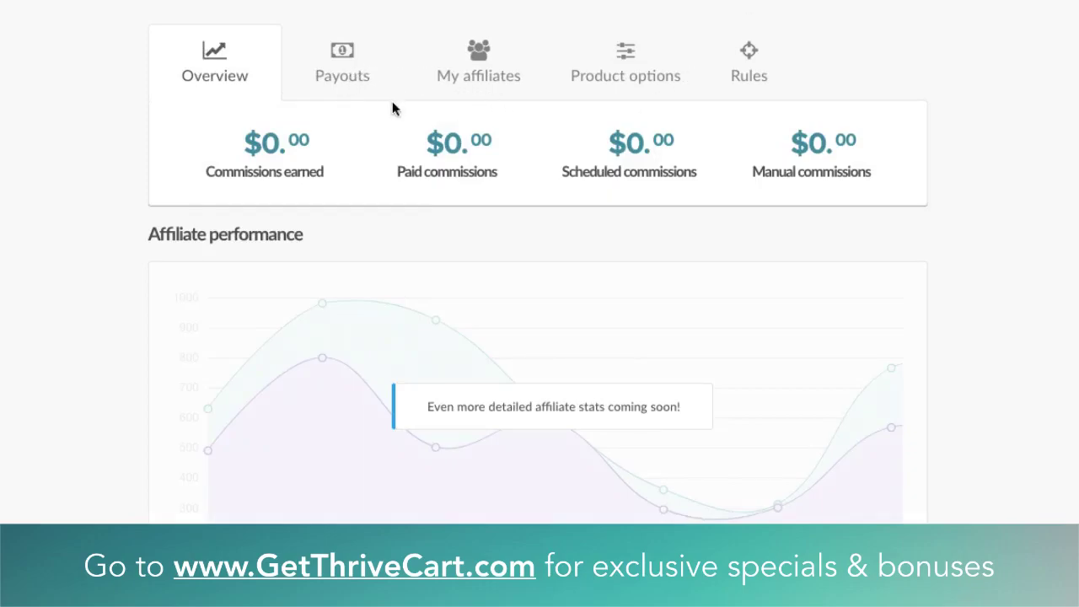
pyautogui.click(343, 74)
pyautogui.click(468, 68)
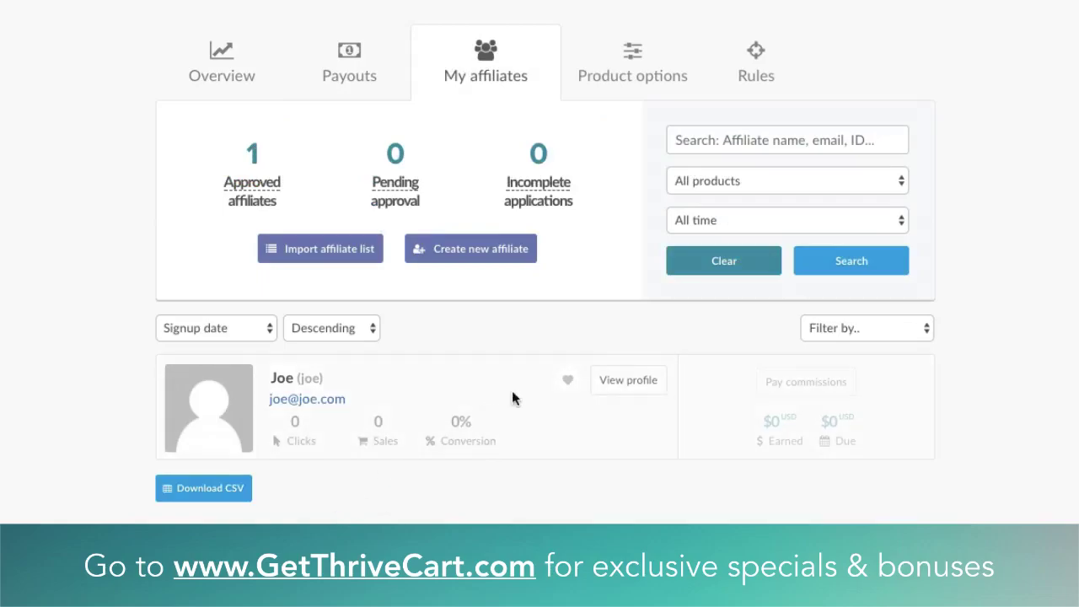
pyautogui.click(352, 78)
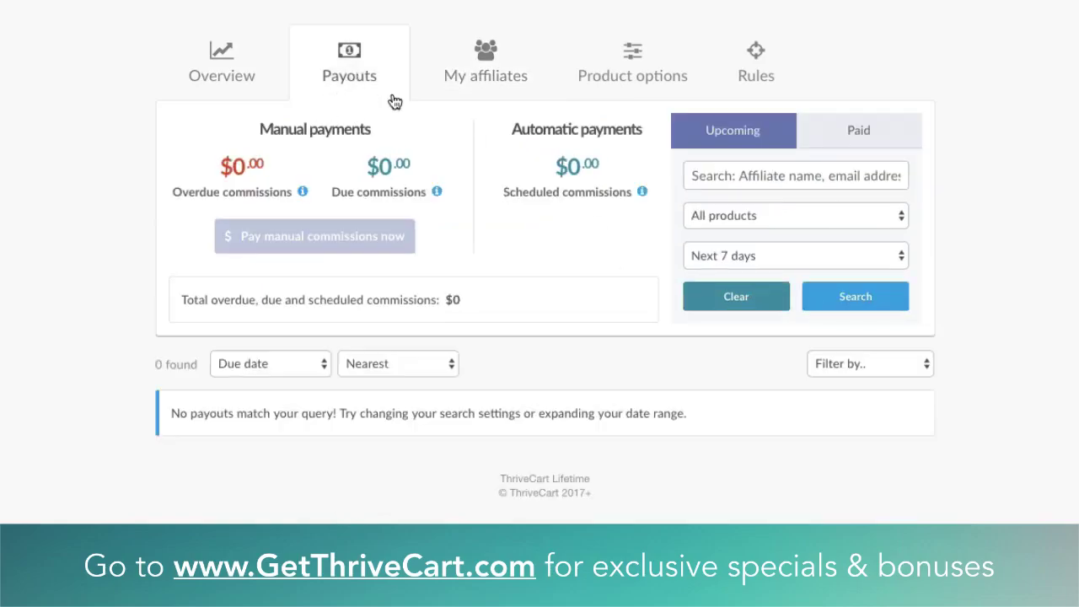
# Open Test Product's affiliate sign up details from the product options and copy the affiliate sign up URL.
pyautogui.click(648, 76)
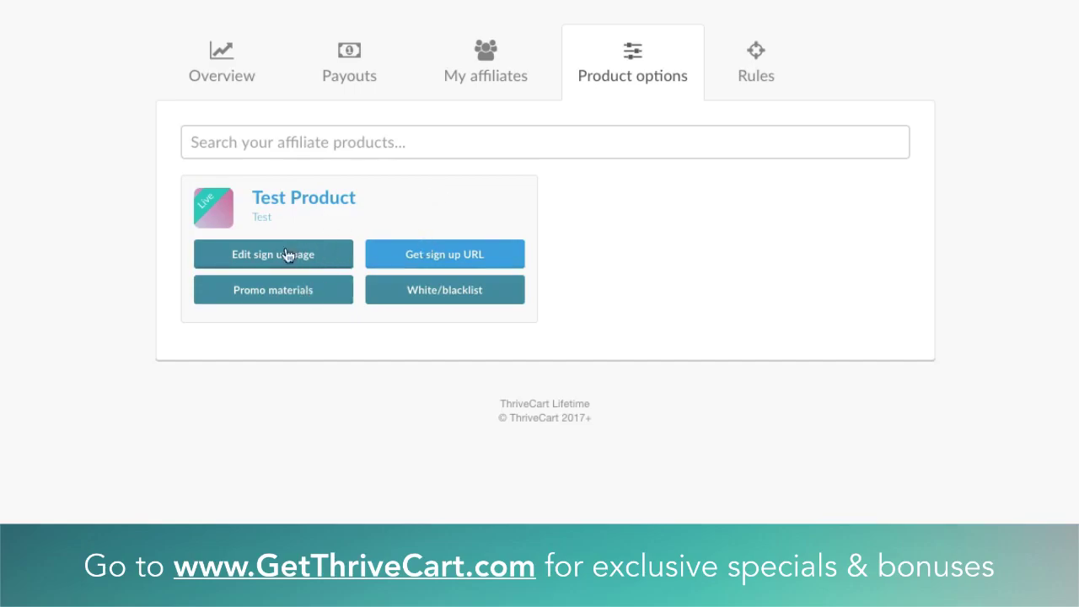
pyautogui.click(434, 262)
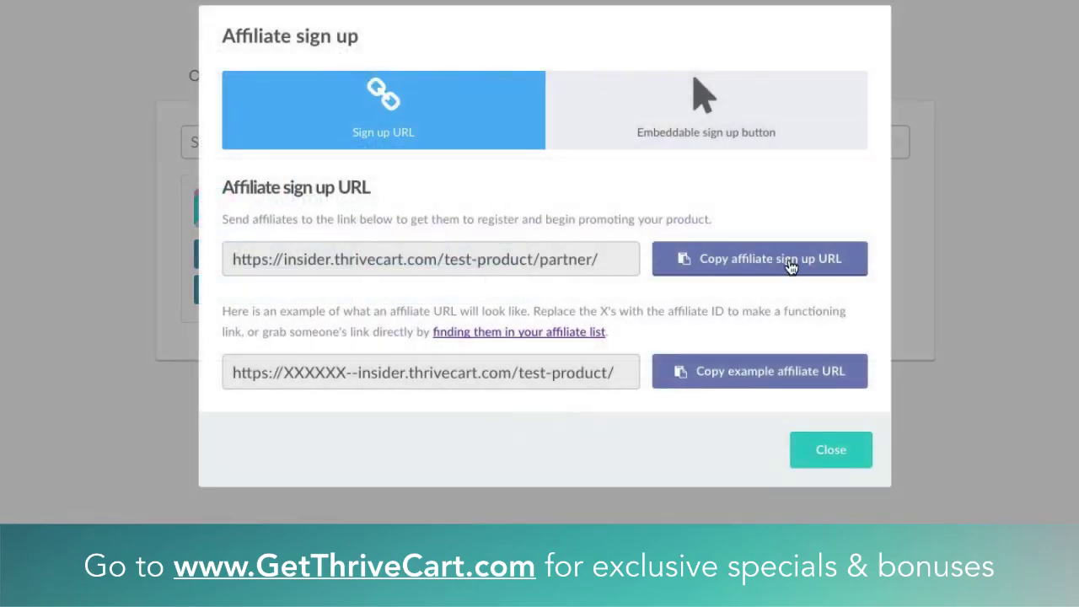
pyautogui.click(791, 267)
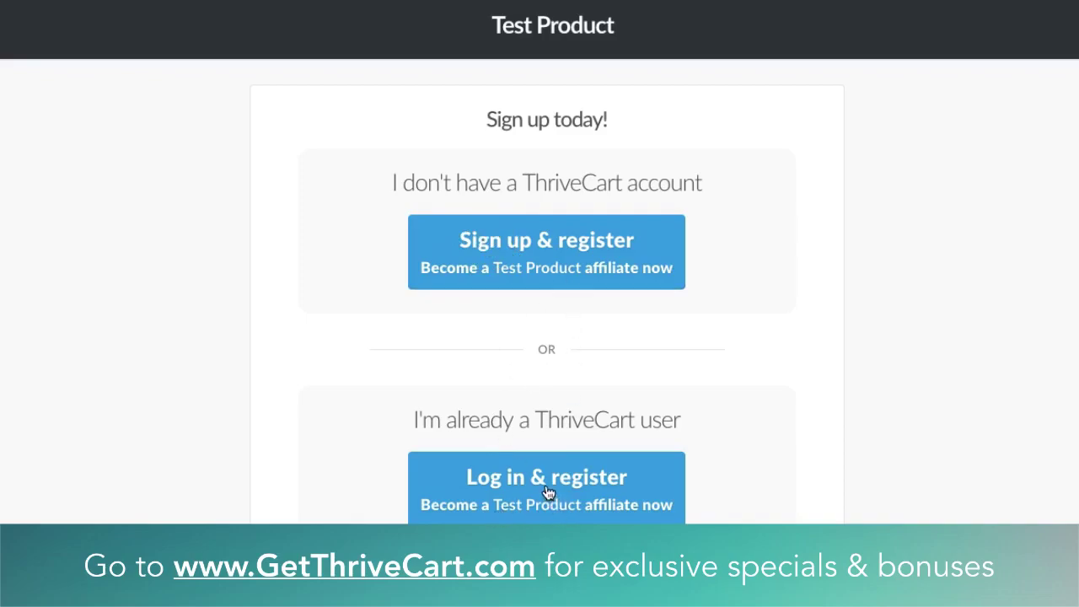
# Open Test Product's affiliate registration form for people without a ThriveCart account and inspect its name, email, affiliate ID and company fields.
pyautogui.click(531, 241)
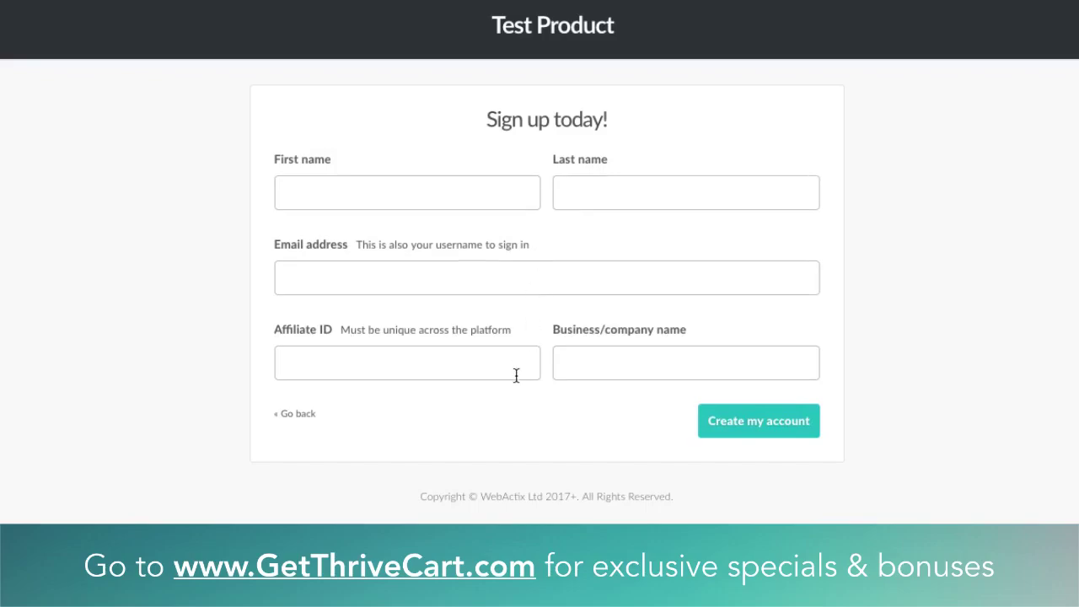
pyautogui.click(432, 189)
pyautogui.click(562, 191)
pyautogui.click(560, 270)
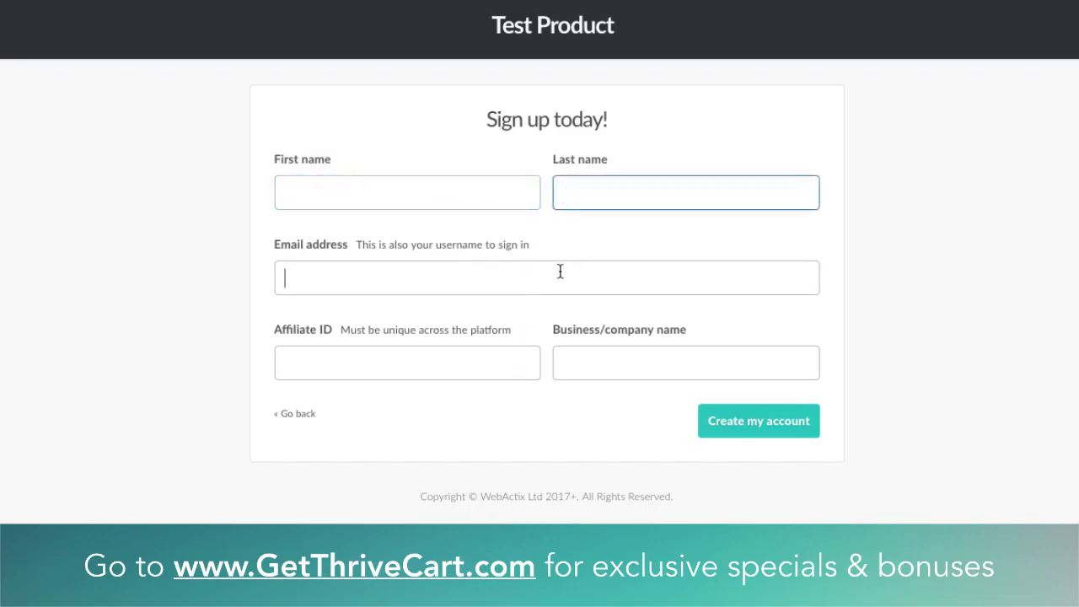
pyautogui.click(428, 364)
pyautogui.click(607, 363)
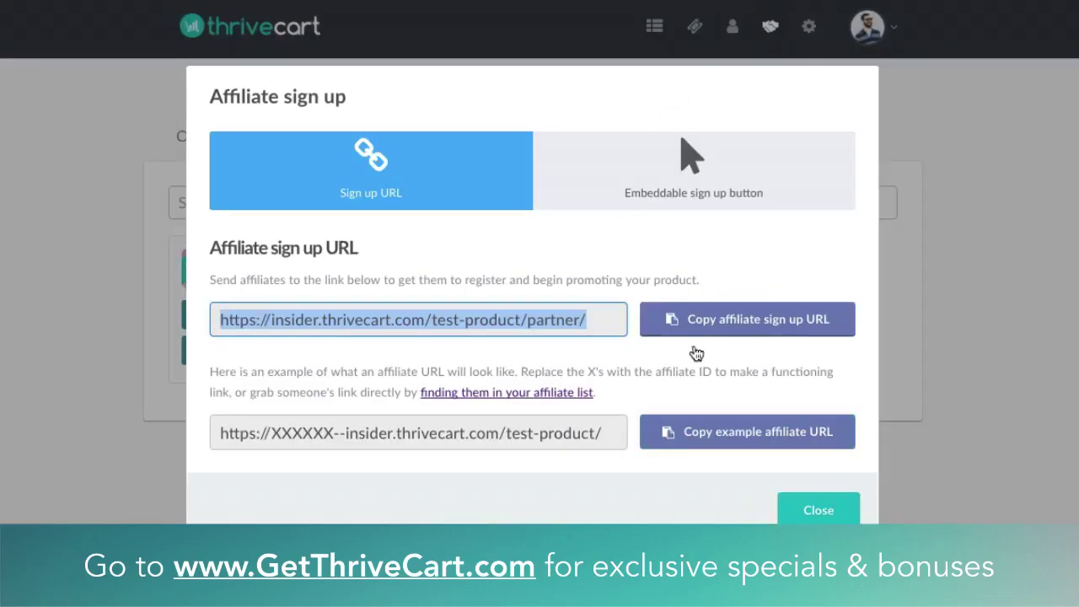
# Compare Test Product's example affiliate URL, embeddable sign up button and affiliate sign up URL.
pyautogui.click(318, 433)
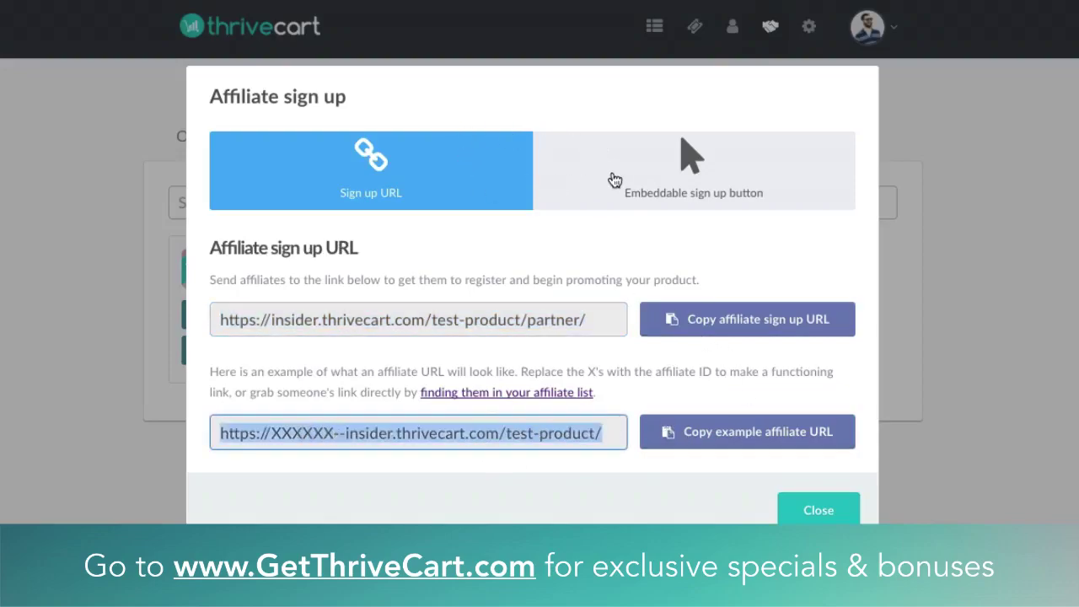
pyautogui.click(715, 184)
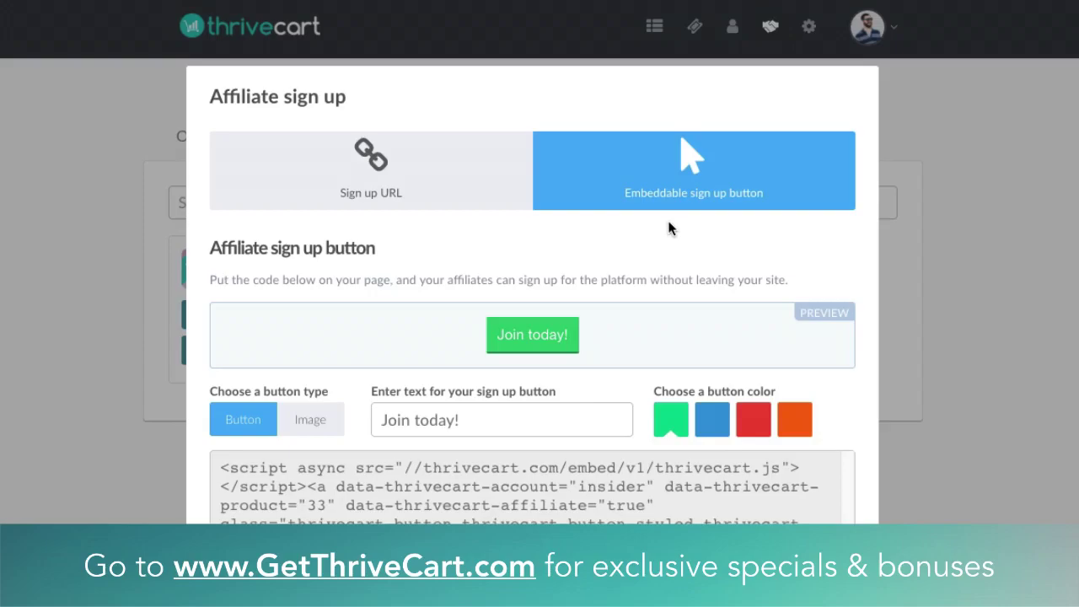
pyautogui.click(380, 194)
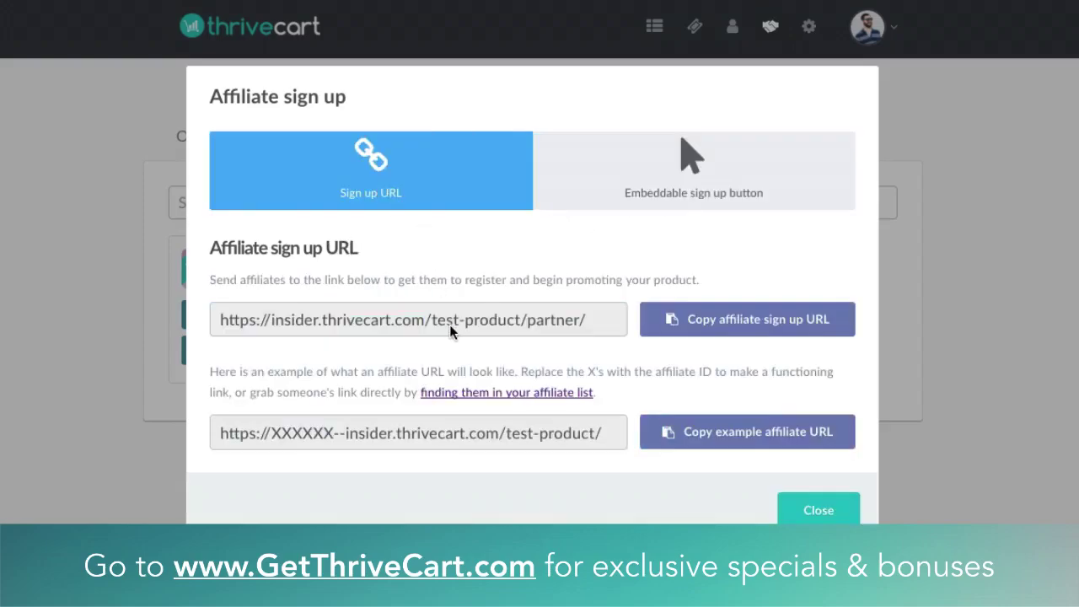
pyautogui.click(482, 320)
# Inspect the embeddable sign up button's code and Image type option, and close the affiliate sign up details.
pyautogui.click(614, 200)
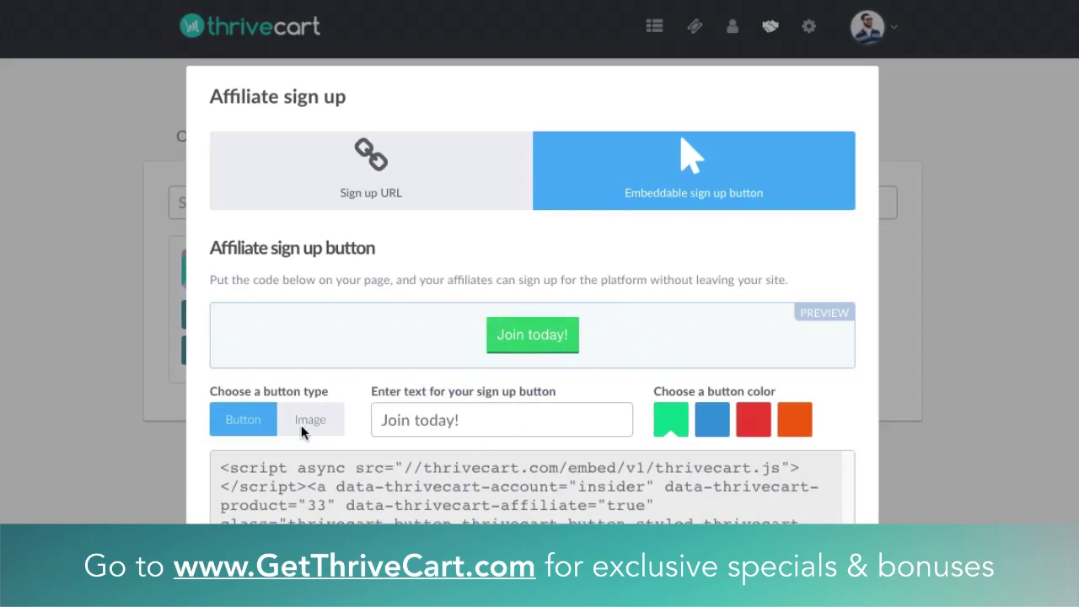
pyautogui.click(535, 510)
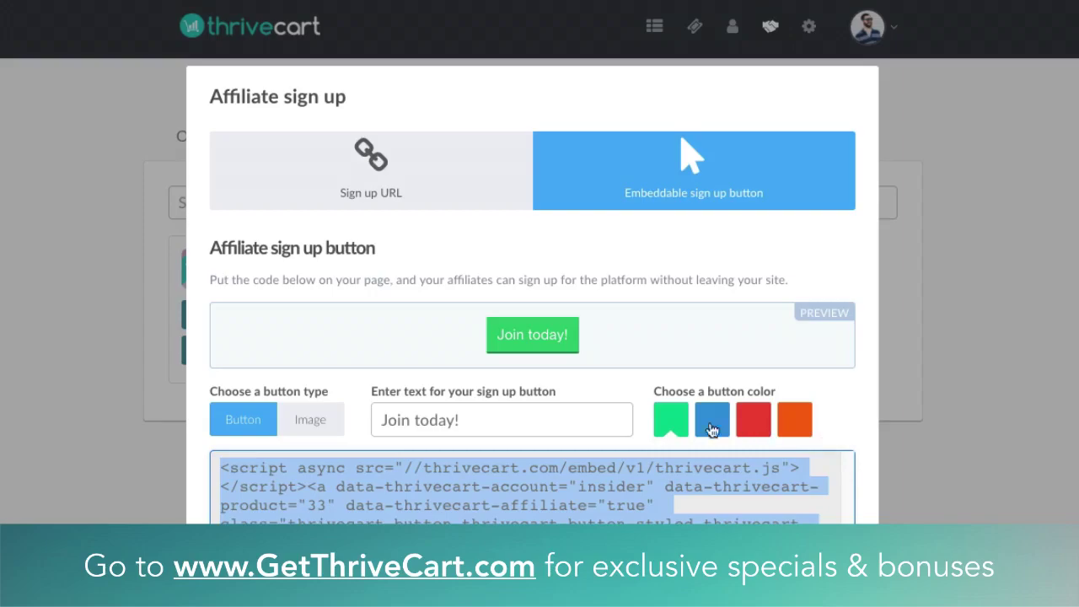
pyautogui.click(303, 426)
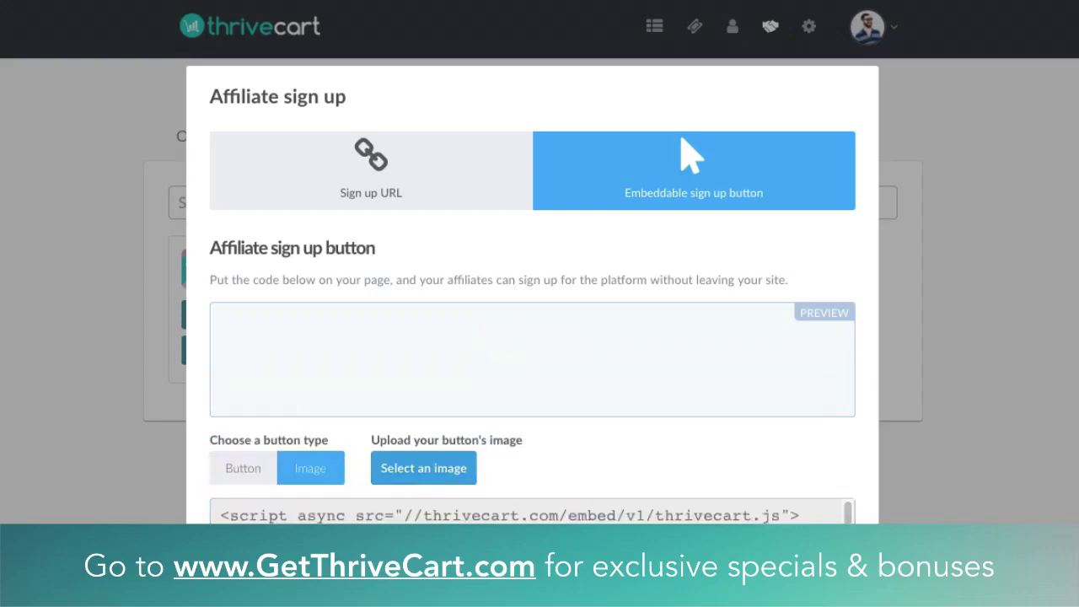
pyautogui.press('Escape')
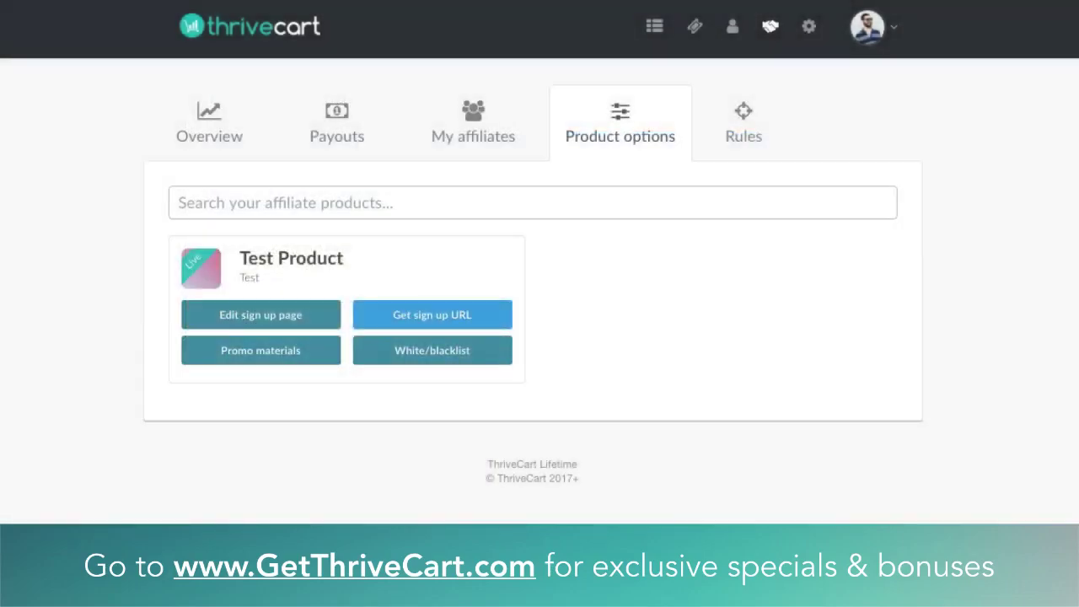
# Inspect the requested-field options for Test Product's affiliate sign up page, and close the page customization without saving.
pyautogui.click(259, 320)
pyautogui.click(253, 316)
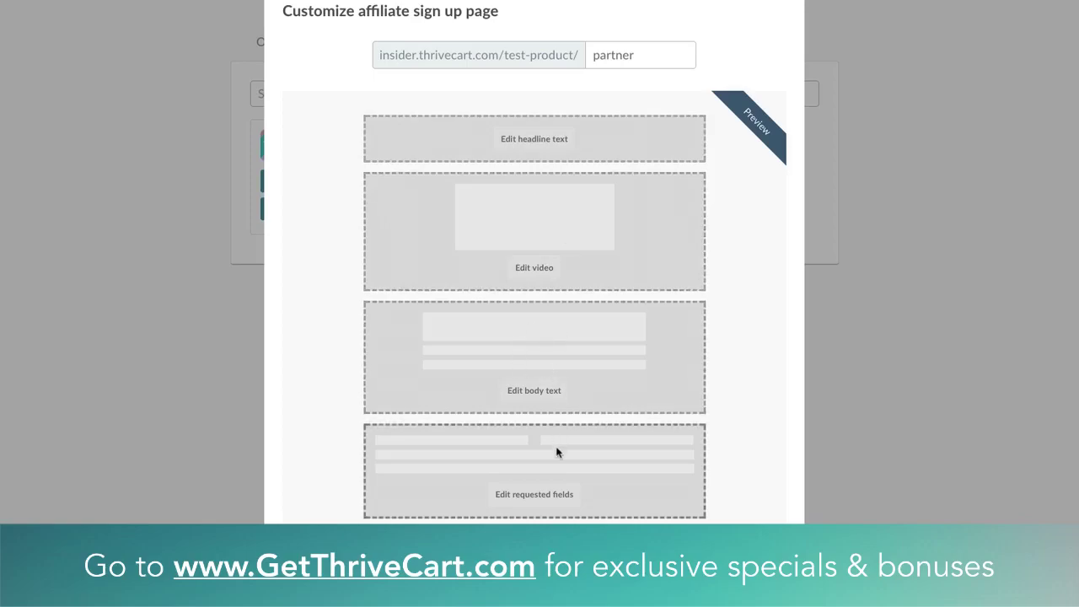
pyautogui.click(550, 496)
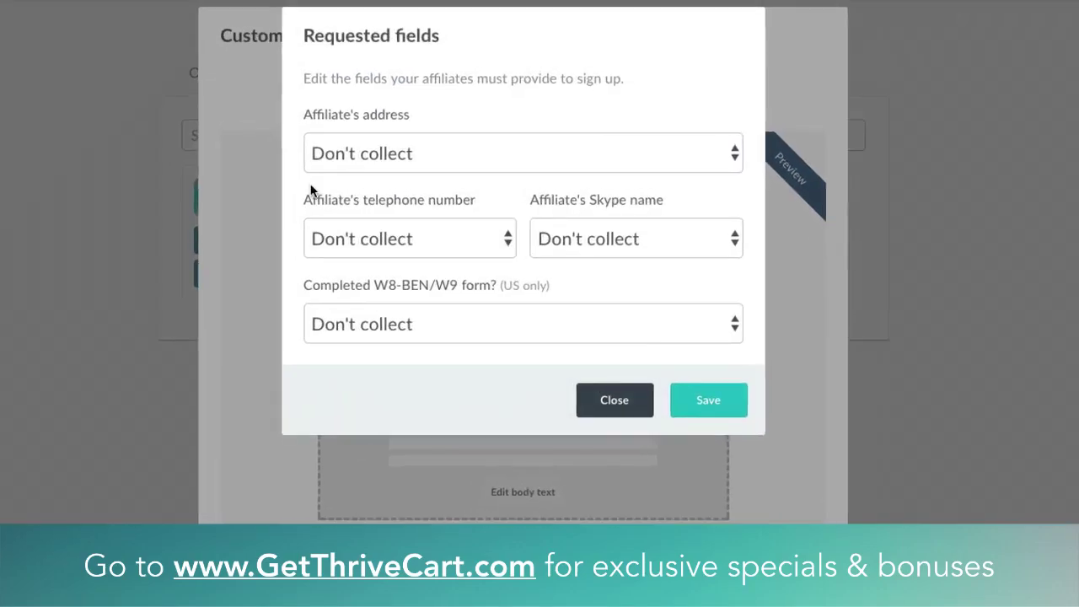
pyautogui.click(417, 152)
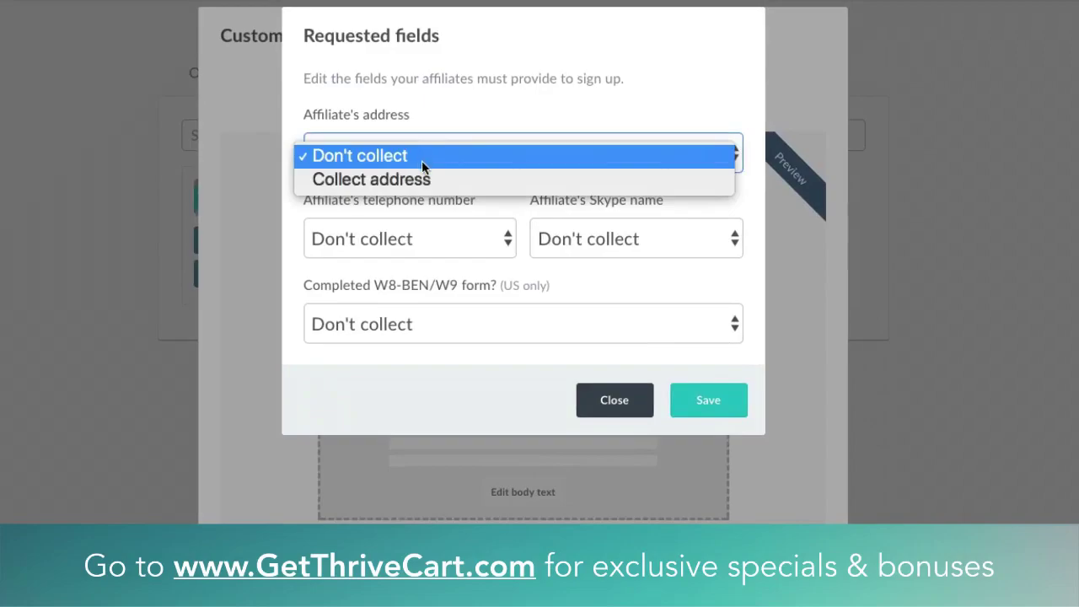
pyautogui.click(423, 160)
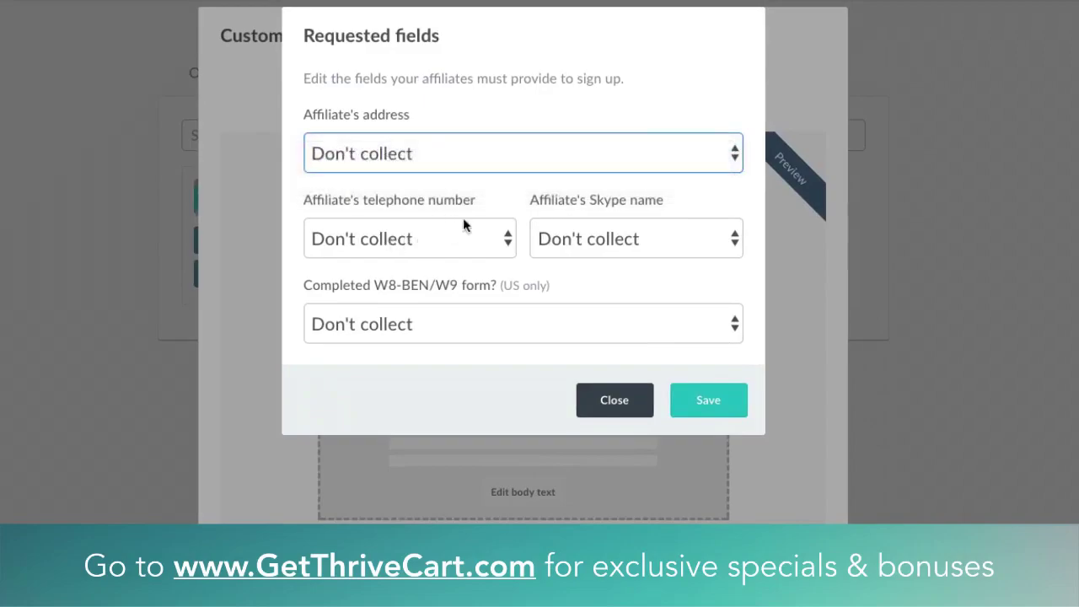
pyautogui.click(633, 239)
pyautogui.click(416, 329)
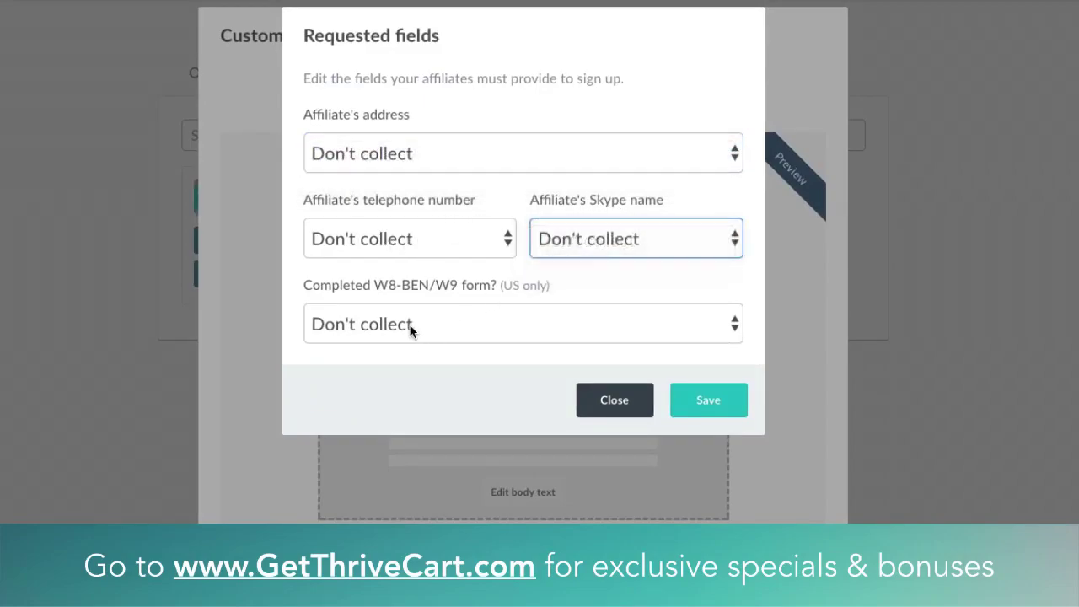
pyautogui.click(413, 329)
pyautogui.click(480, 286)
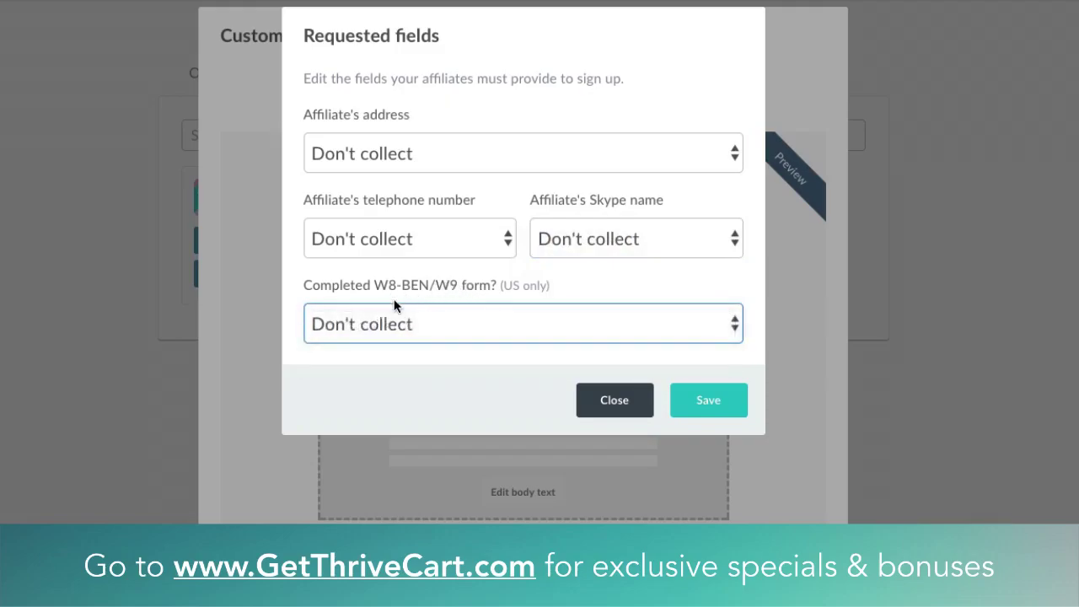
pyautogui.click(597, 399)
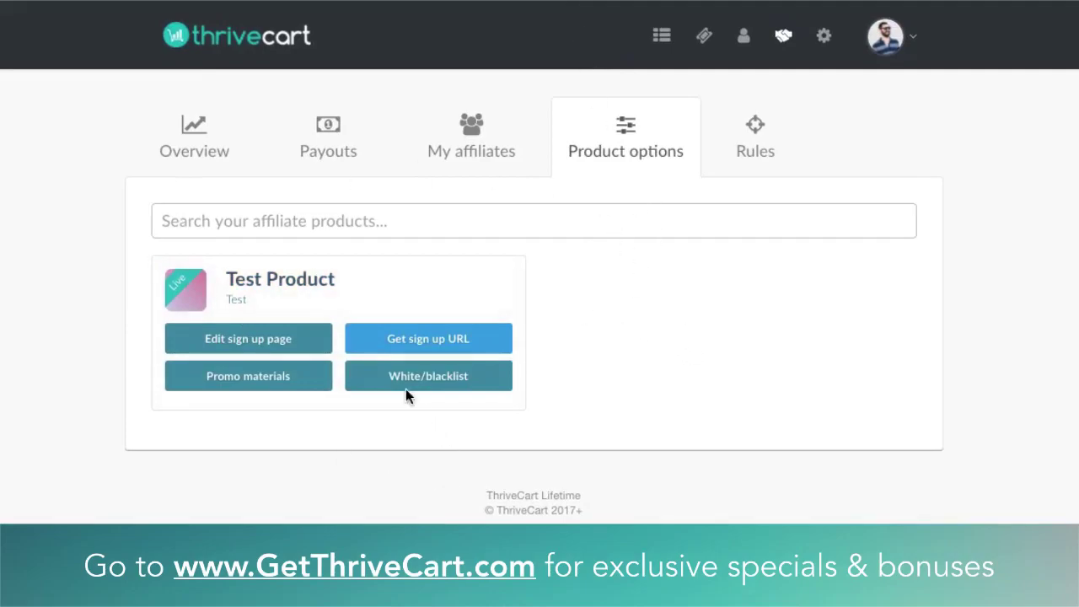
pyautogui.click(383, 344)
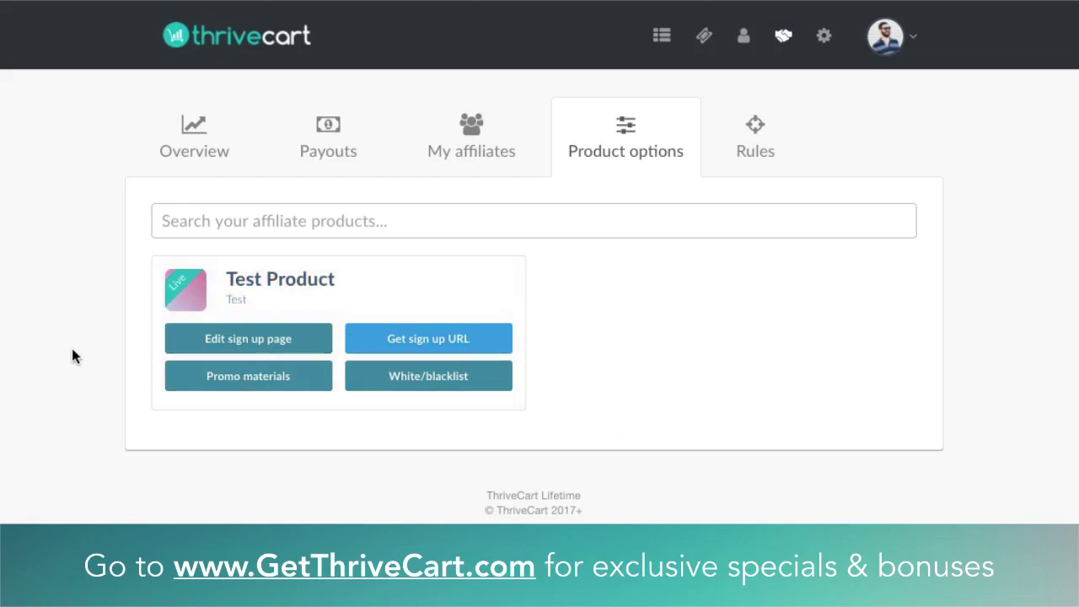
# Open a new swipe copy entry in Test Product's promotional materials.
pyautogui.click(250, 384)
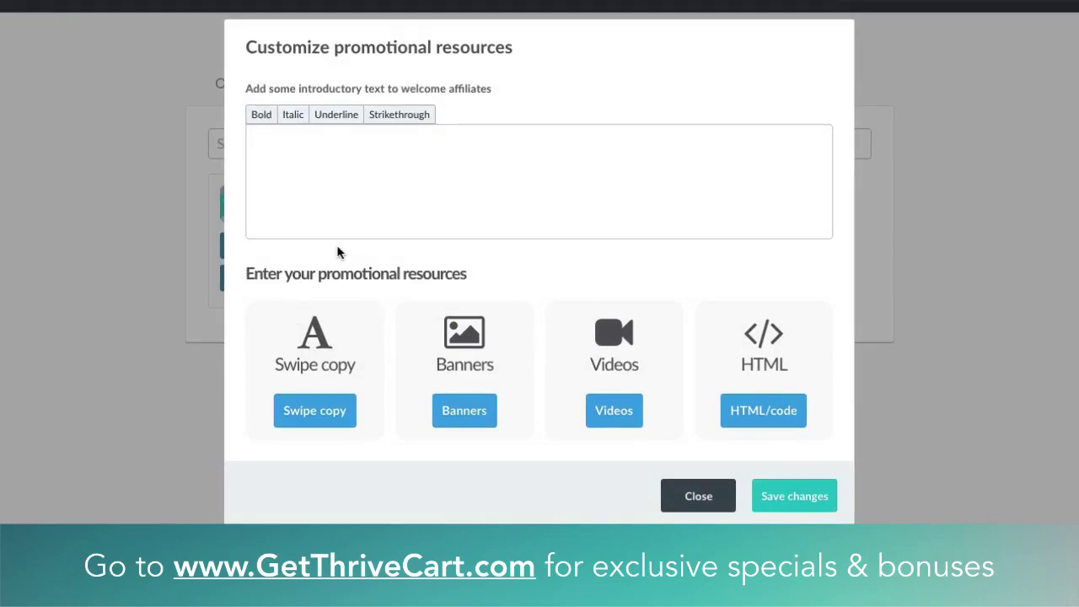
pyautogui.click(340, 412)
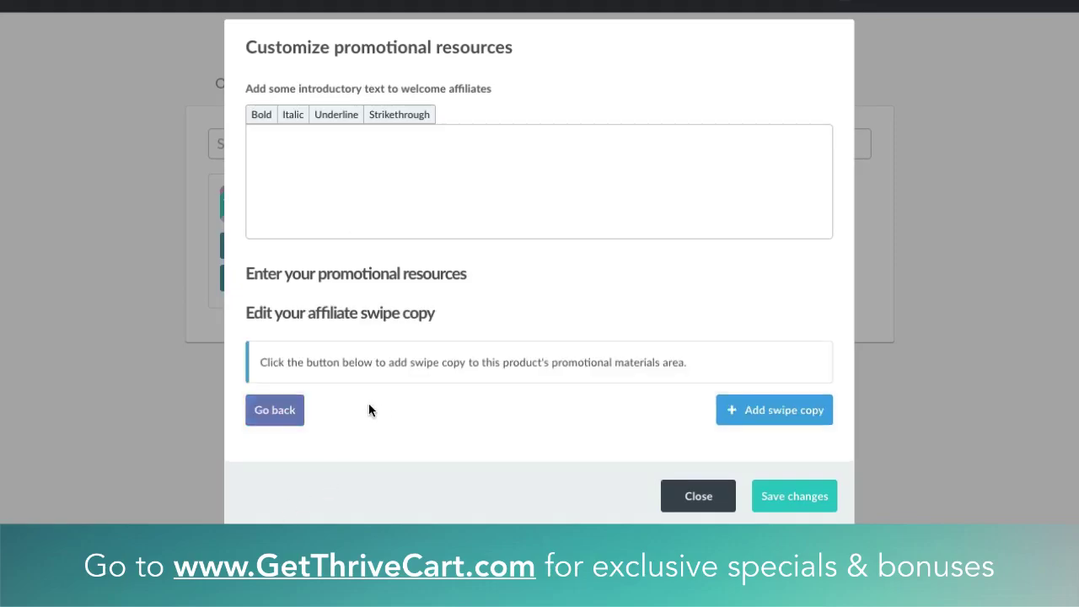
pyautogui.click(781, 416)
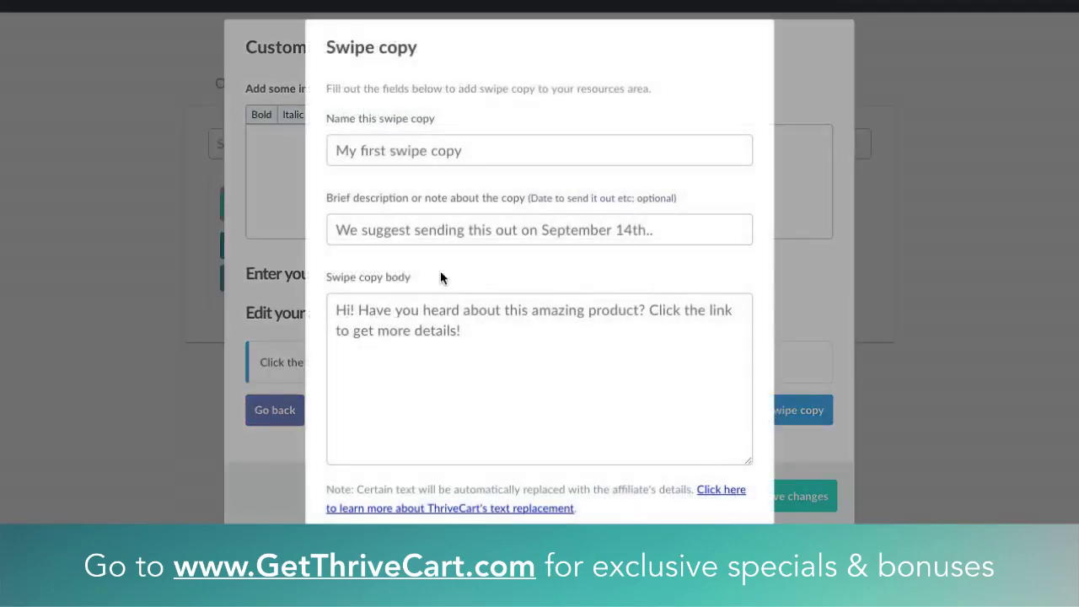
# Inspect the swipe copy's name, description and body fields, and close the promotional resources without saving.
pyautogui.click(414, 155)
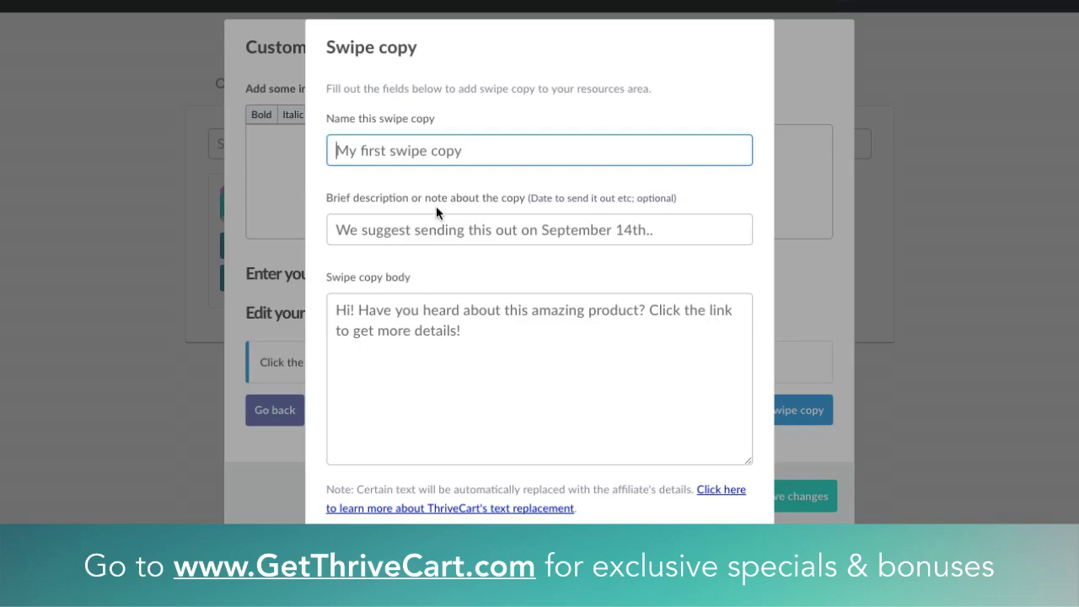
pyautogui.click(387, 232)
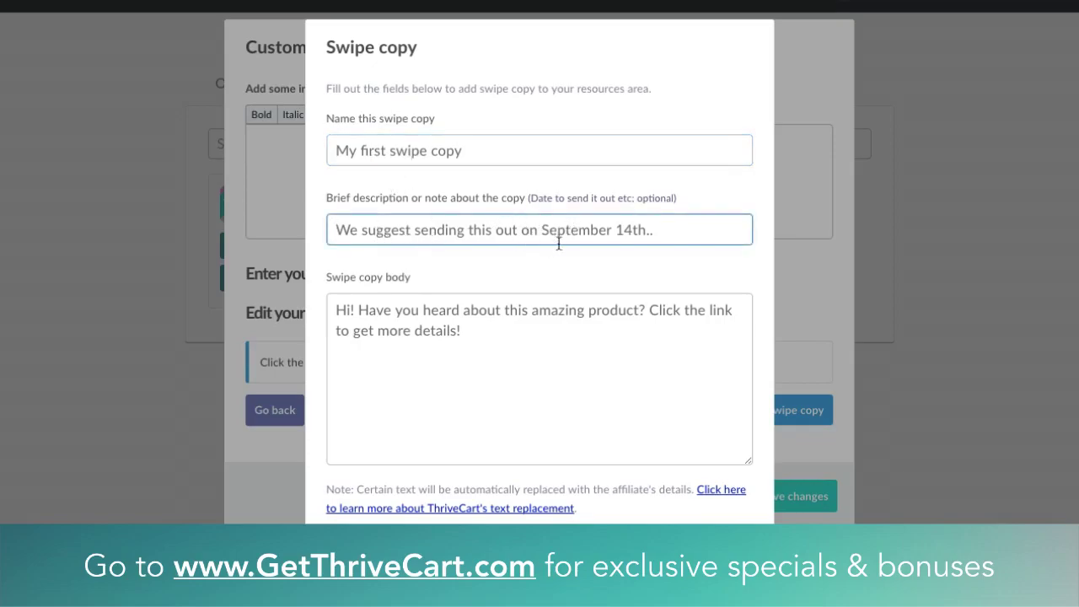
pyautogui.moveTo(532, 199); pyautogui.dragTo(587, 205)
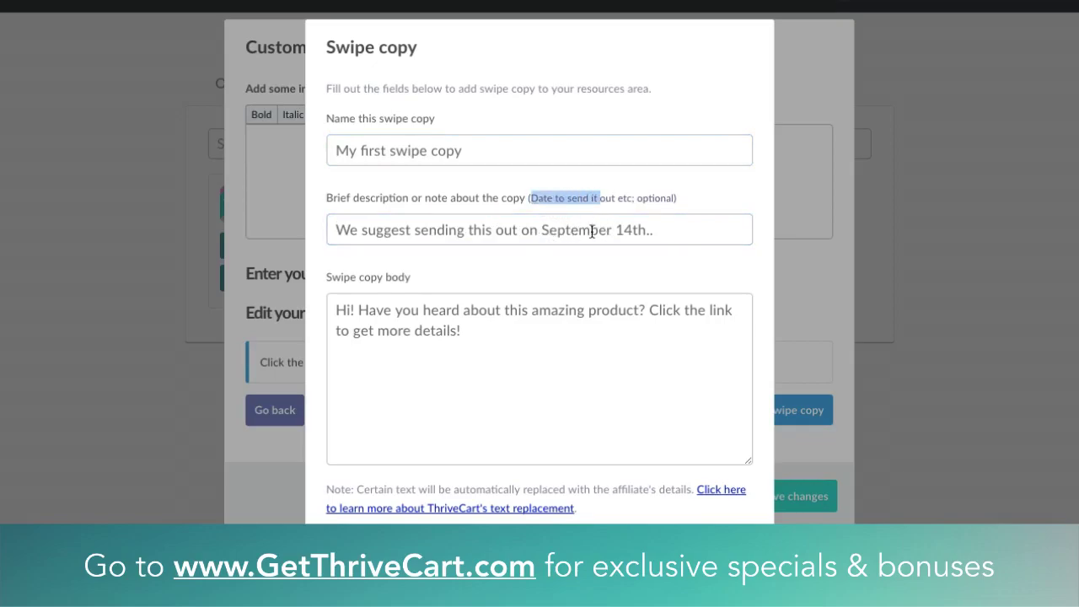
pyautogui.click(590, 233)
pyautogui.click(463, 352)
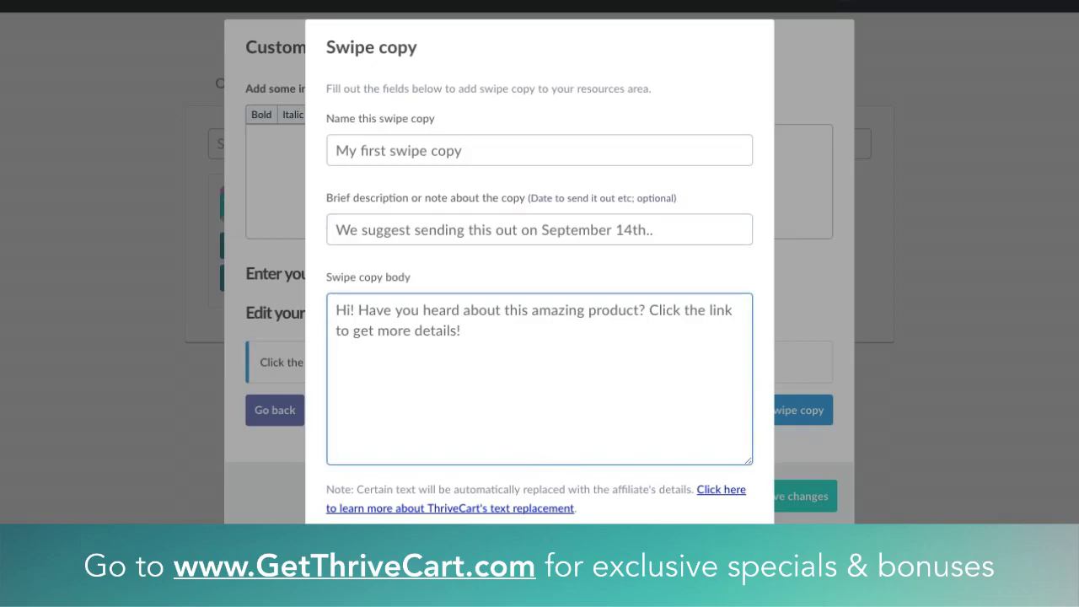
pyautogui.press('Escape')
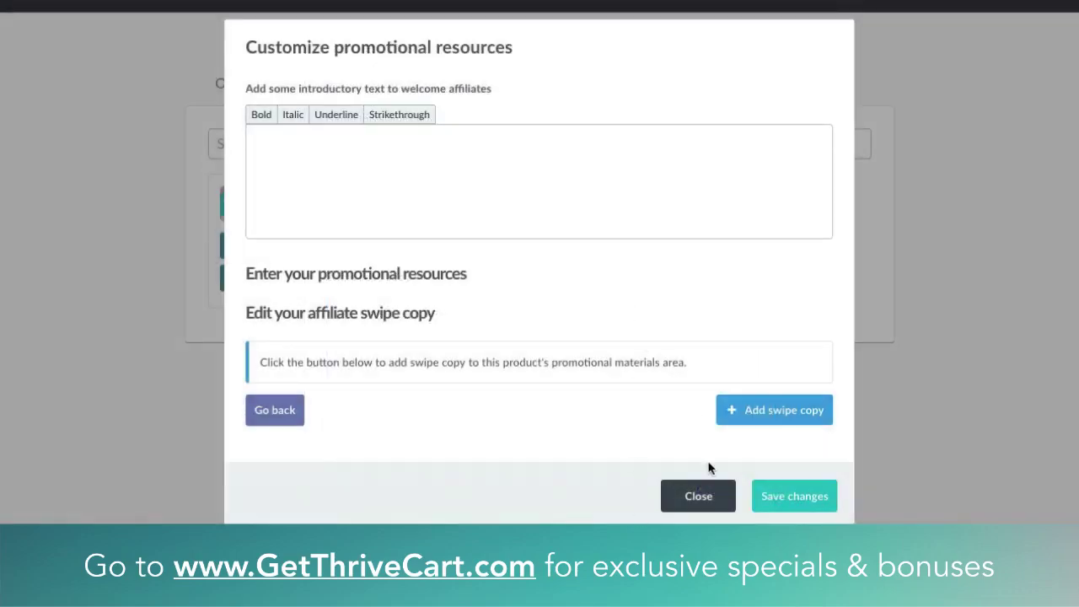
pyautogui.click(725, 497)
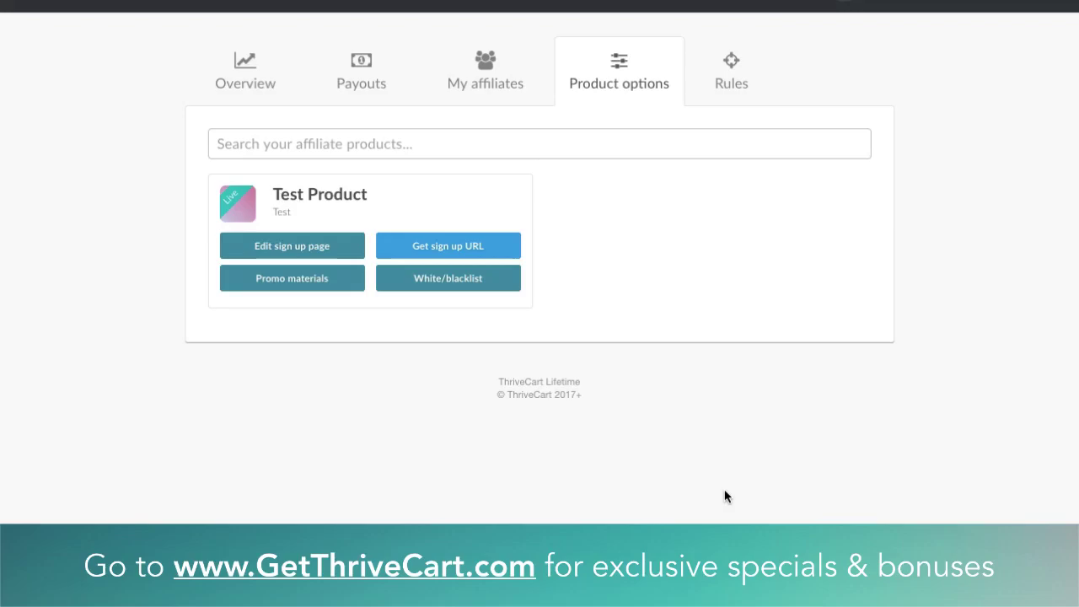
# Add an affiliate rule and review the affiliate behaviors that can trigger it, keeping signs up as the trigger.
pyautogui.click(732, 86)
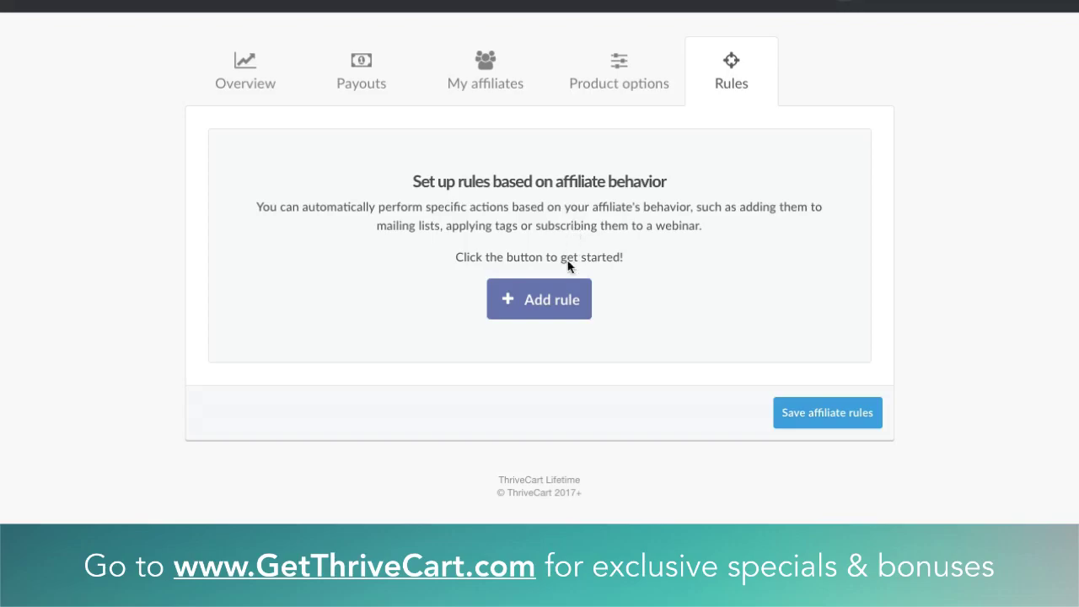
pyautogui.click(563, 298)
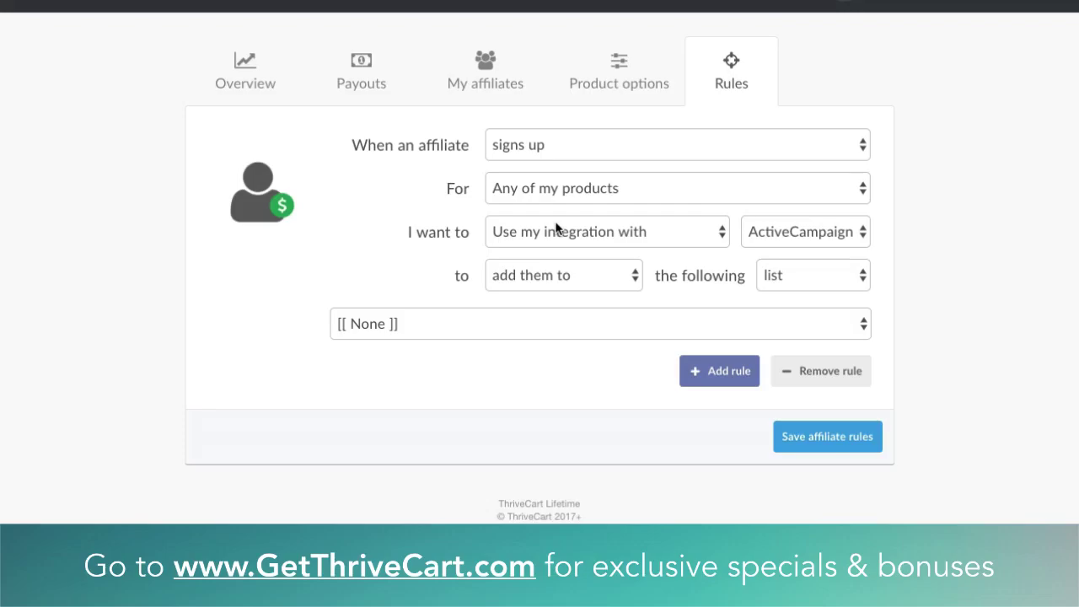
pyautogui.click(523, 135)
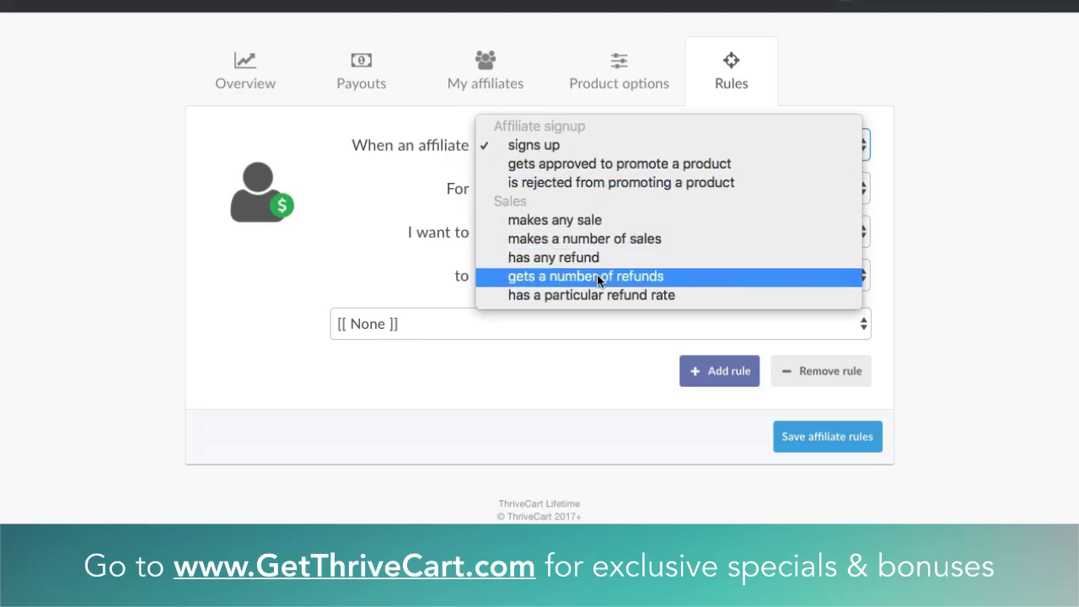
pyautogui.click(433, 250)
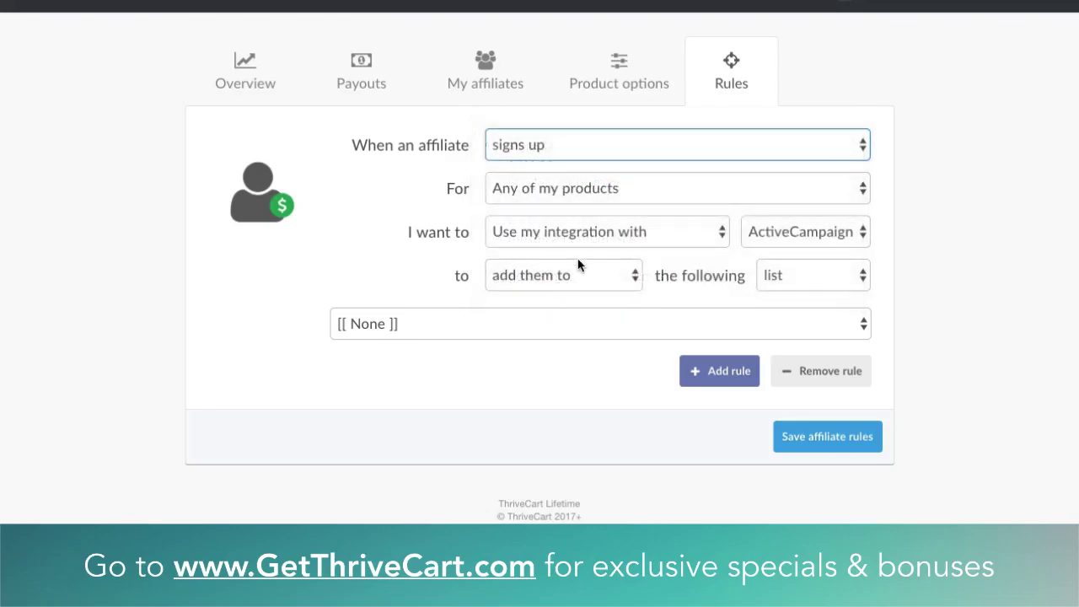
# Review the rule's available actions and integrations, keeping Use my integration with ActiveCampaign.
pyautogui.click(512, 240)
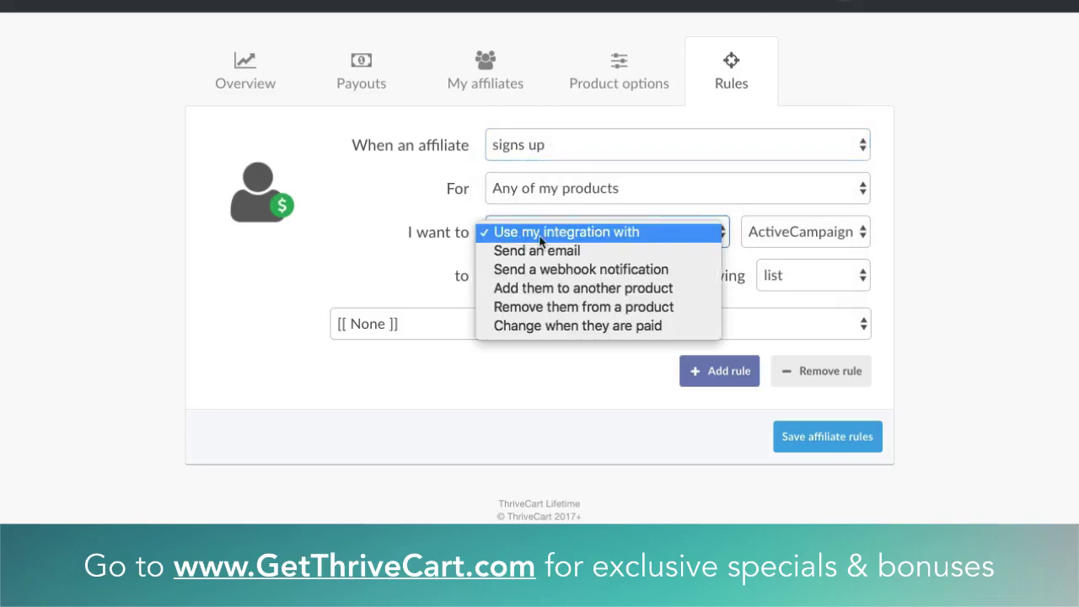
pyautogui.click(843, 233)
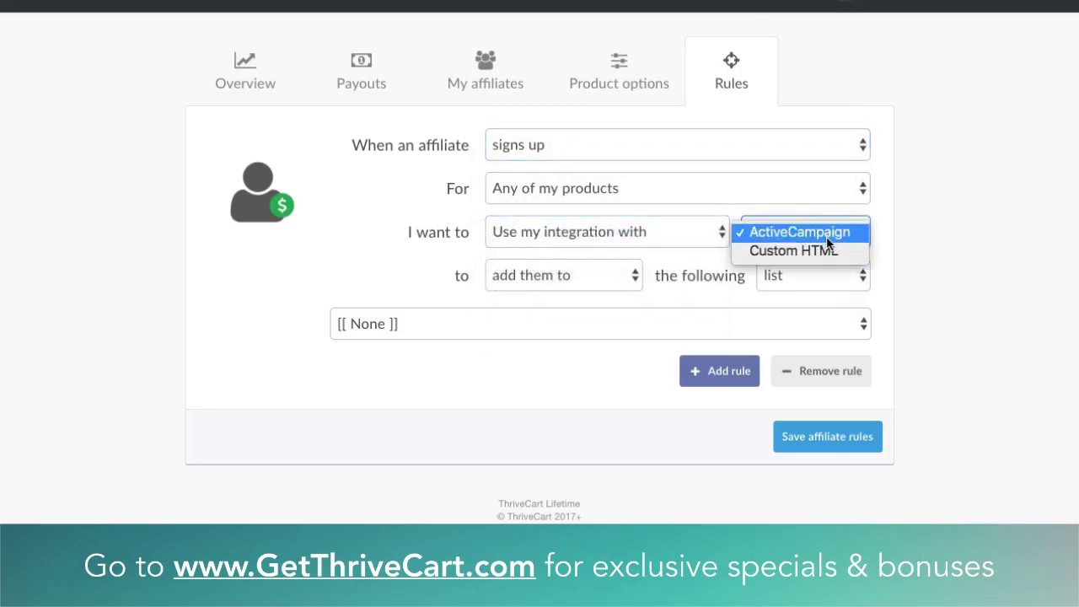
pyautogui.click(902, 254)
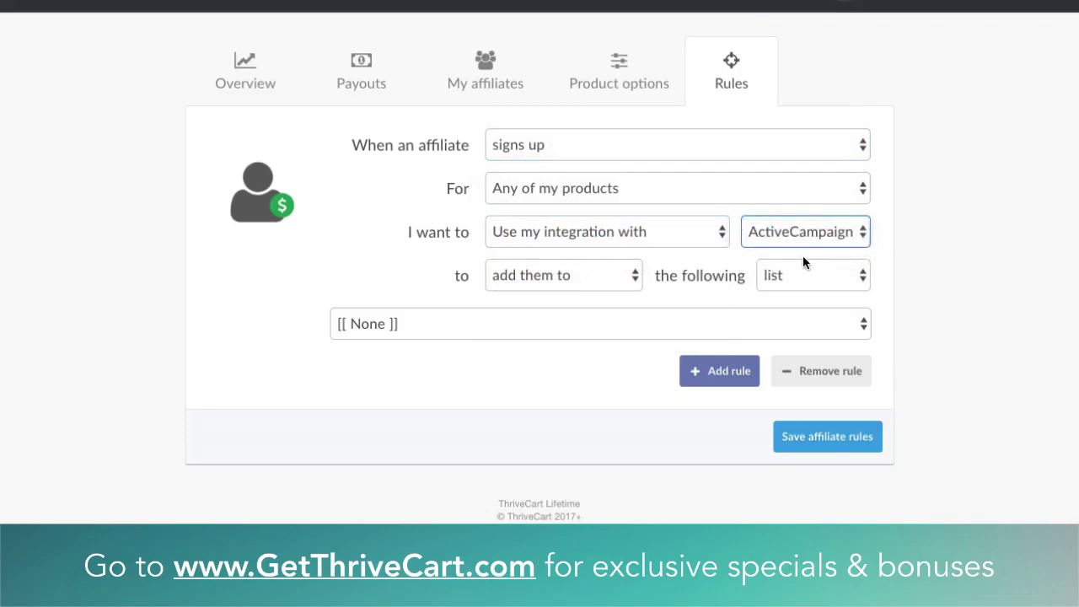